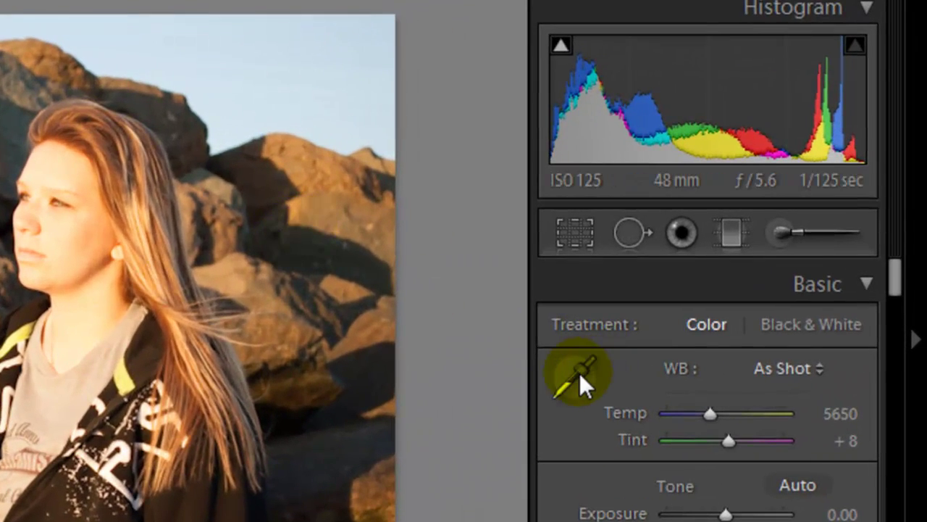
Sample the grey shirt with the WB eyedropper for a Custom white balance of Temp 3650, Tint +5
click(579, 373)
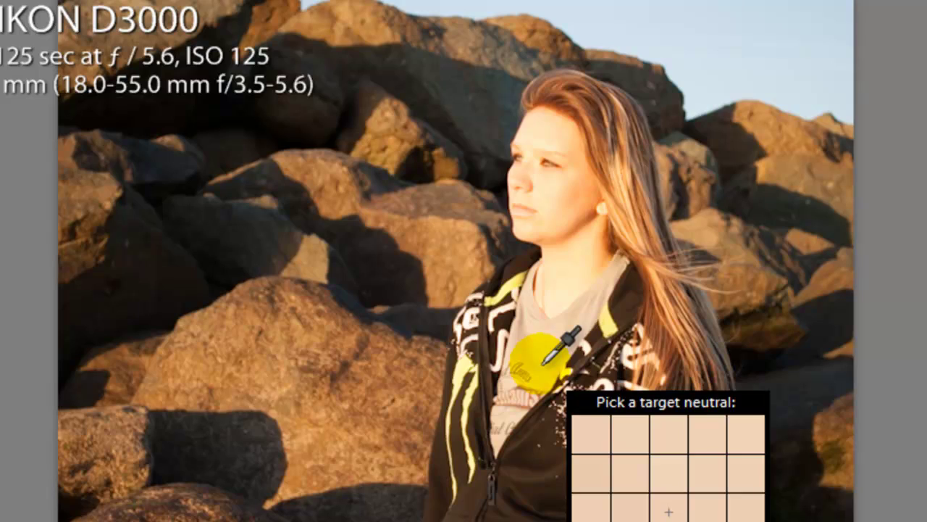
click(540, 362)
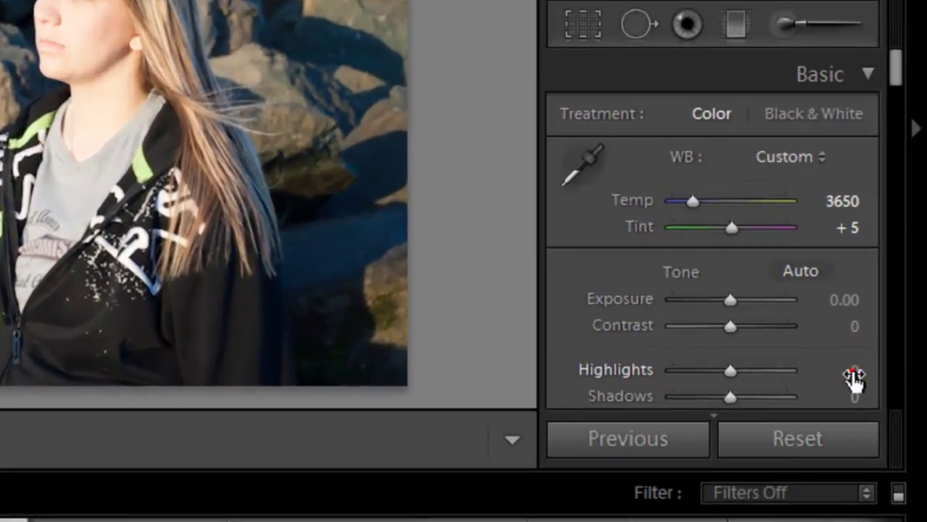
Set Highlights to -75, Blacks to -50 and Clarity to +10 in the Basic panel
click(887, 362)
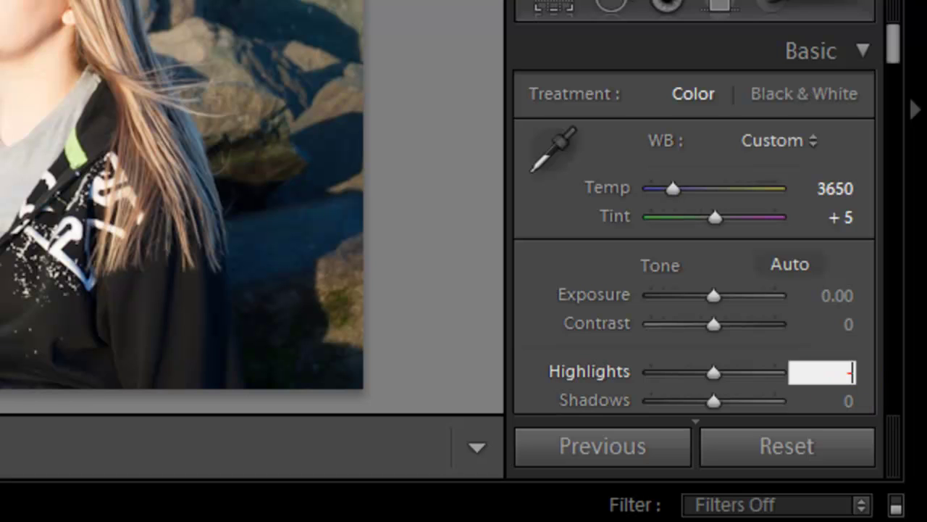
text(- 78)
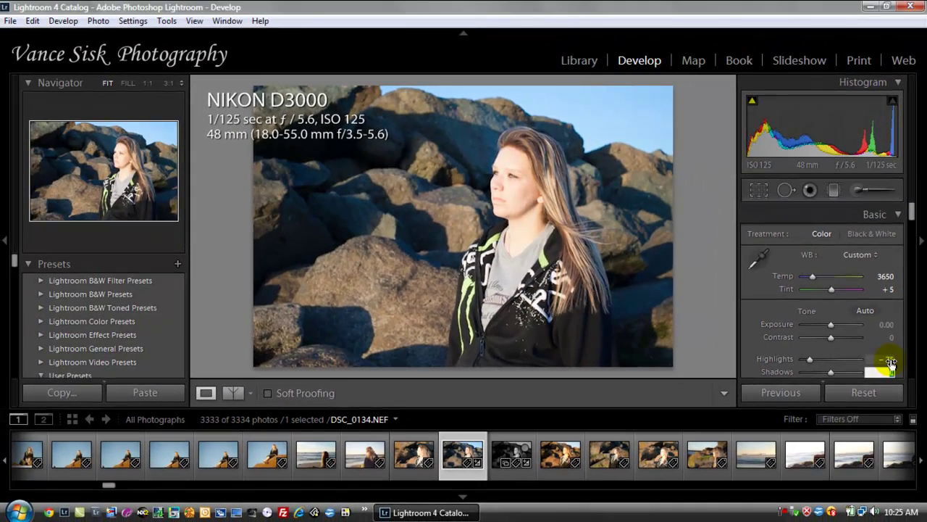
key(Return)
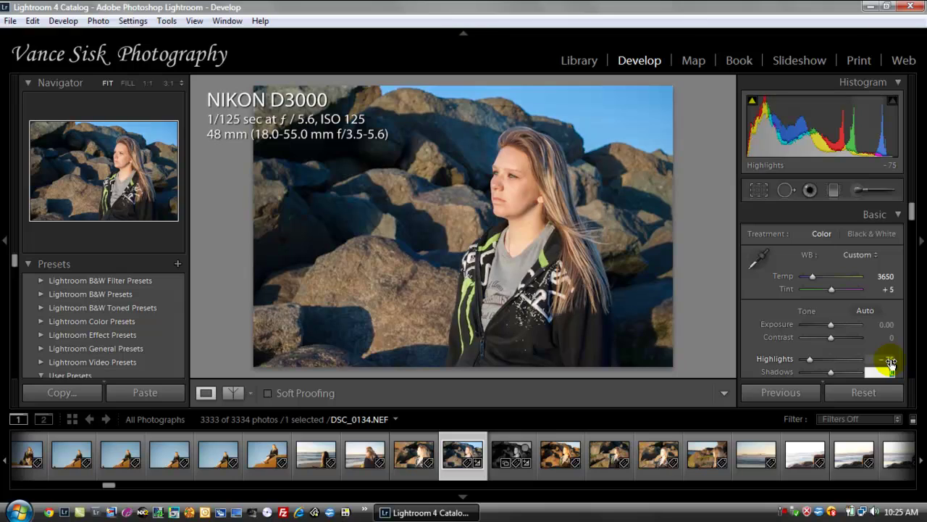
key(Tab)
key(Tab)
key(Tab)
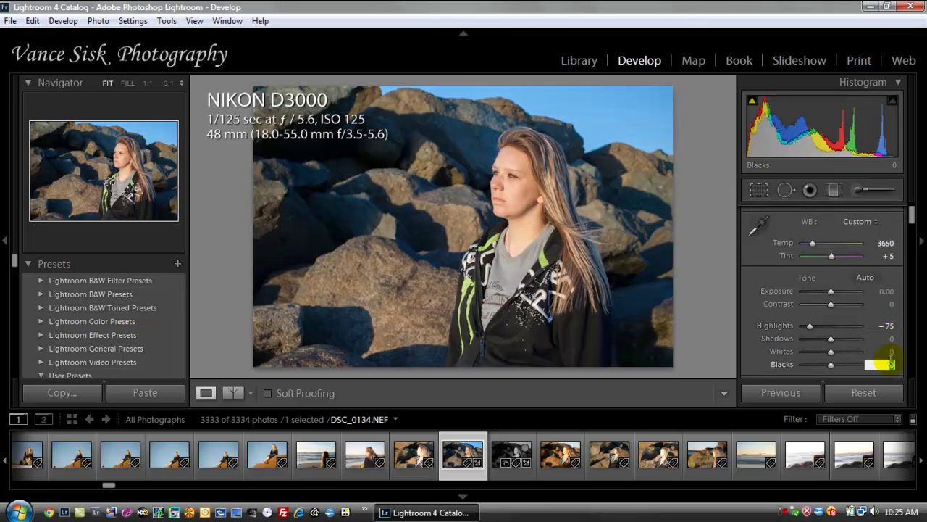
text(-50)
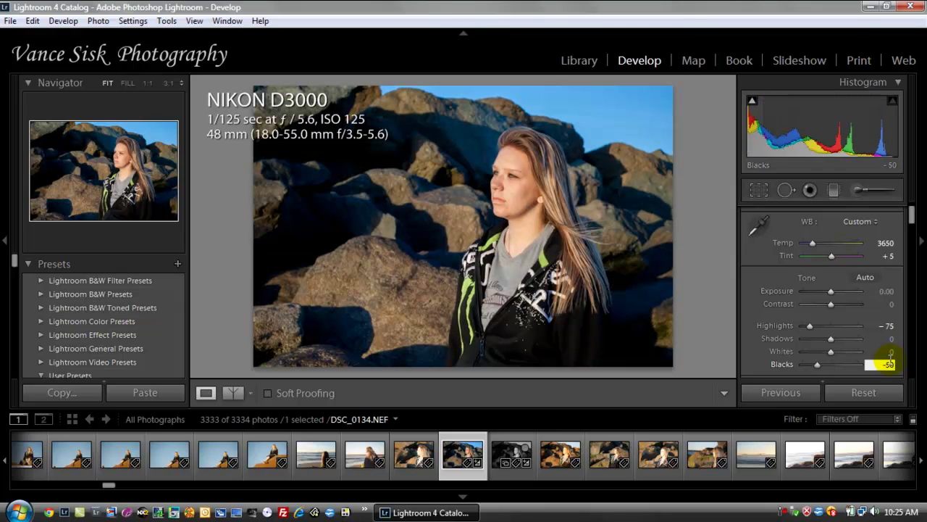
key(Tab)
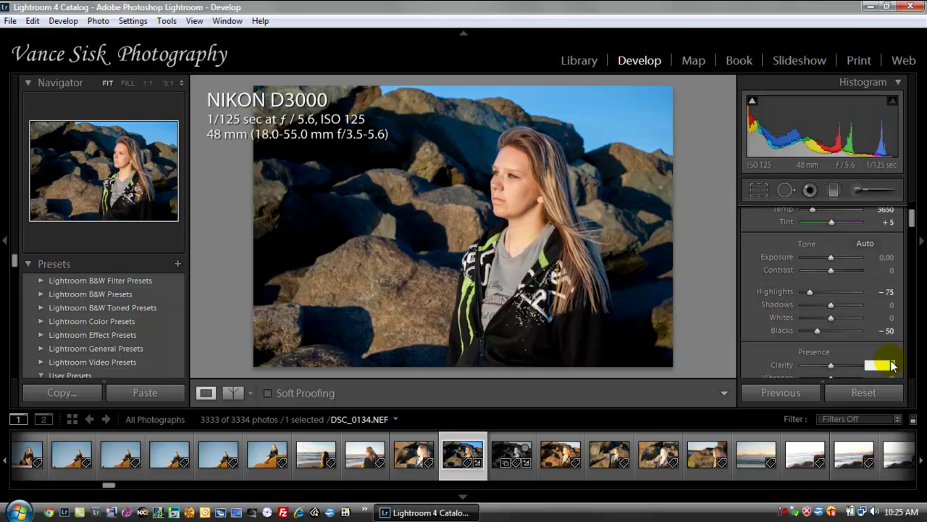
click(512, 190)
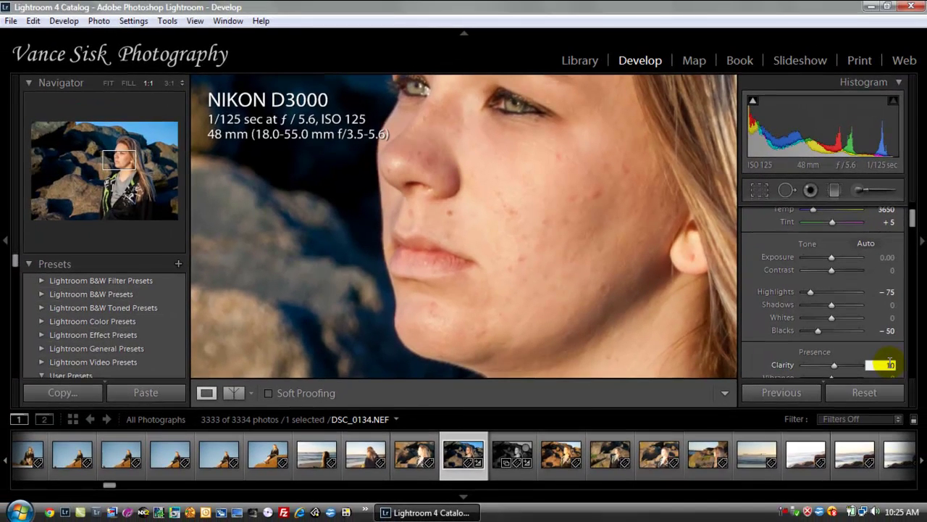
key(Tab)
key(Tab)
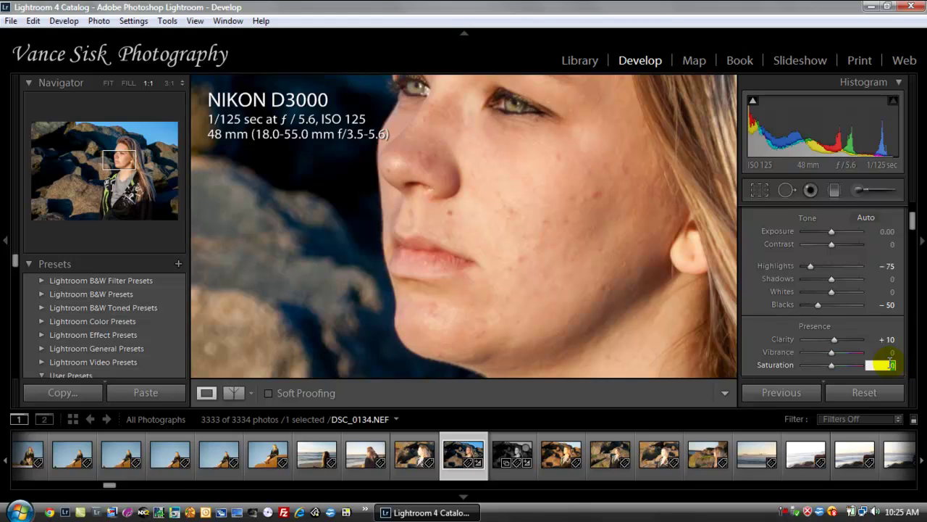
Raise HSL Green saturation to +30, leaving the other colour saturations at 0
key(Tab)
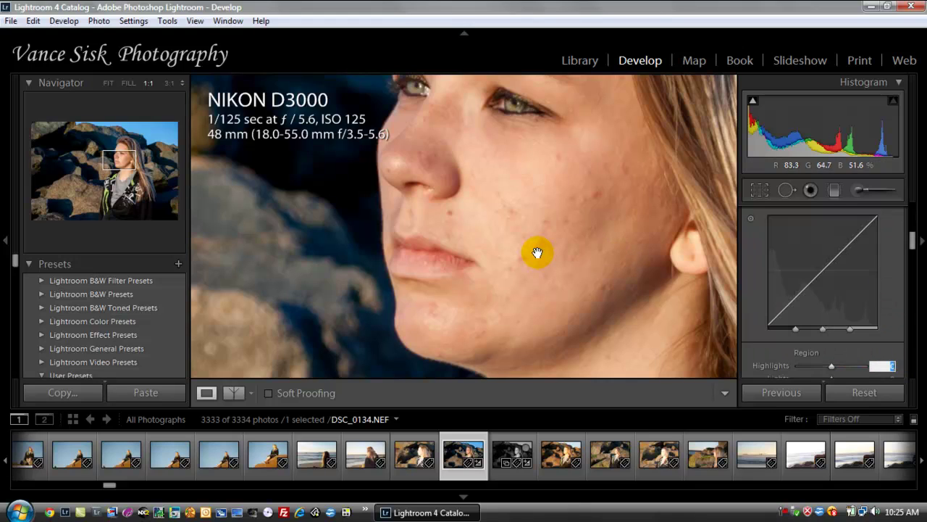
click(537, 252)
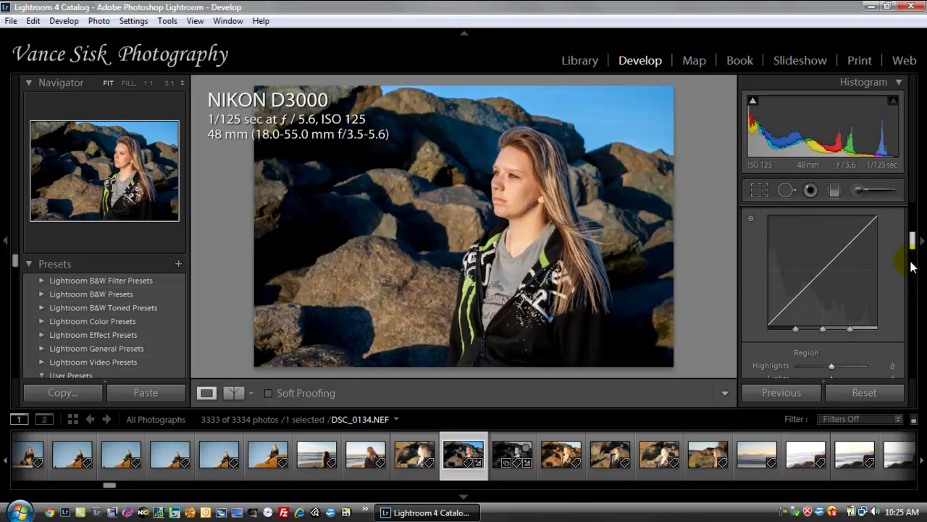
drag(913, 244, 911, 241)
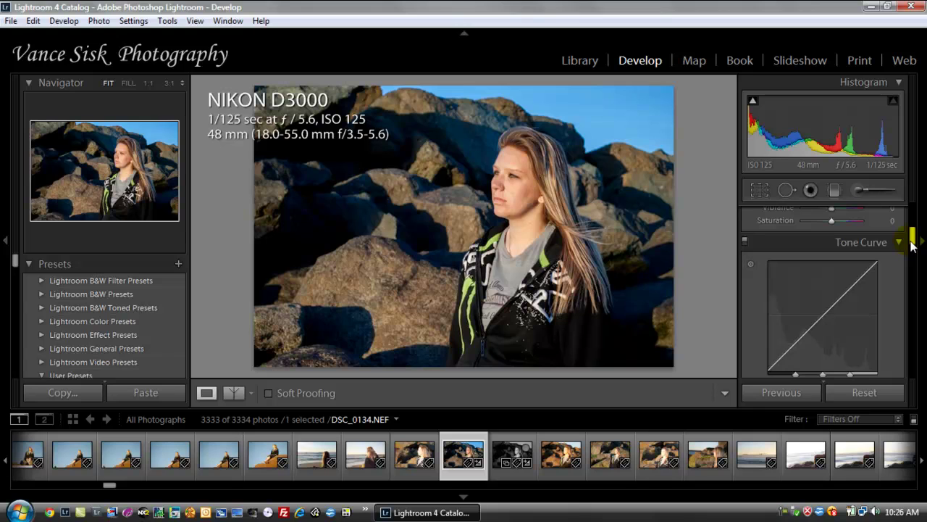
drag(912, 245, 916, 271)
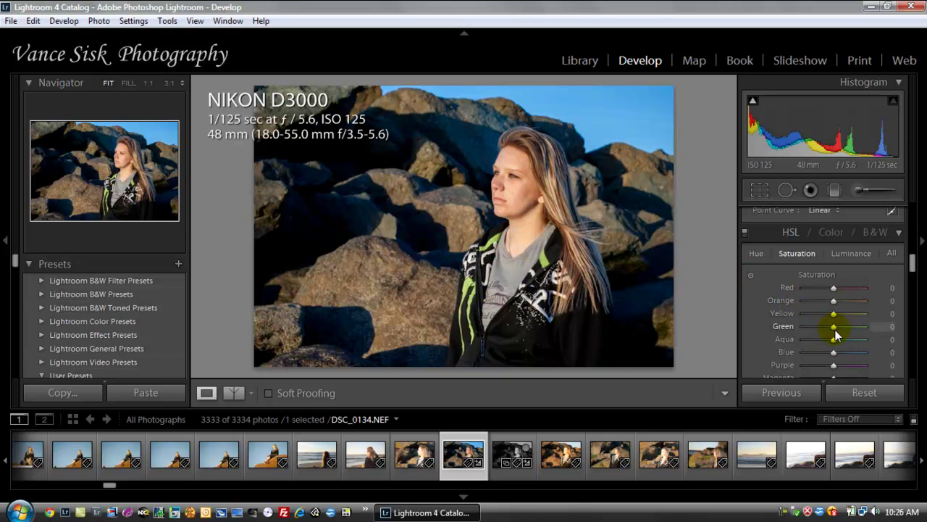
click(882, 326)
text(30)
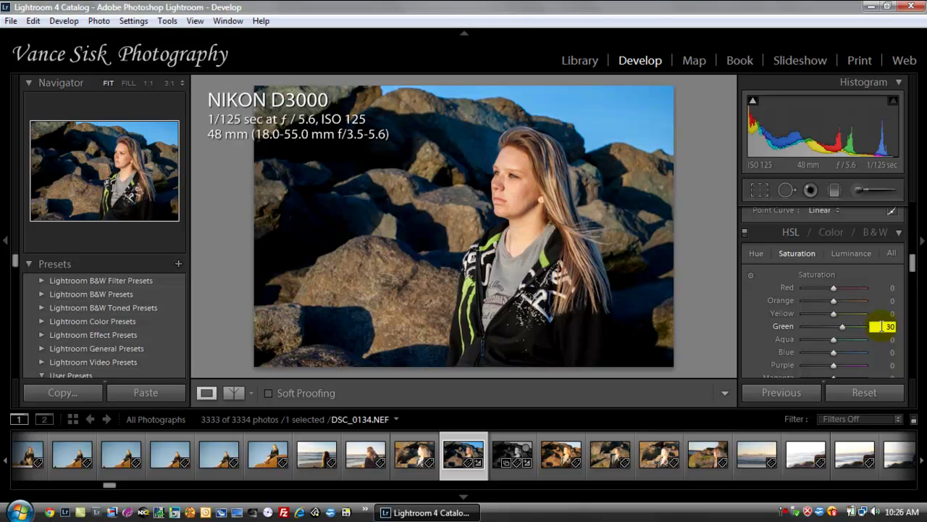
key(Tab)
key(Tab)
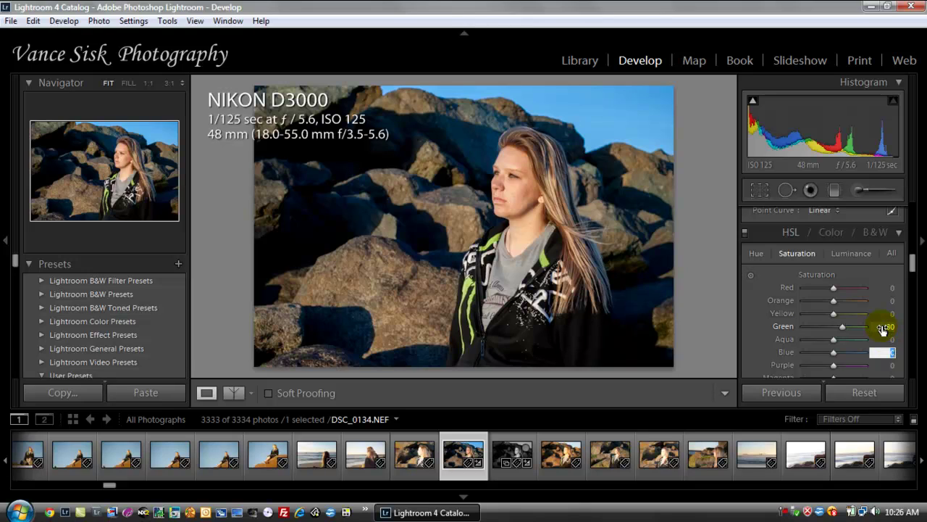
key(Tab)
key(Tab)
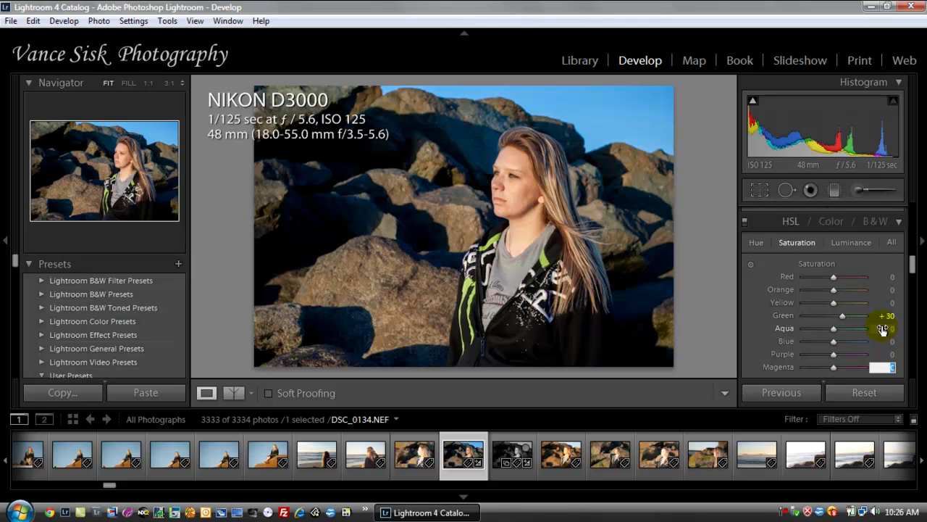
key(Tab)
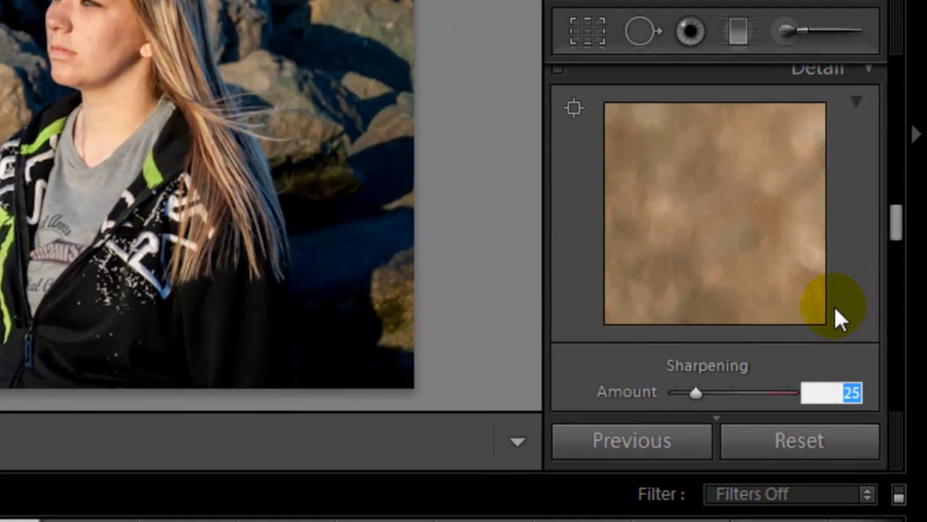
Set sharpening Amount to 45 and Detail to 25, keeping Radius at 1.0
click(91, 27)
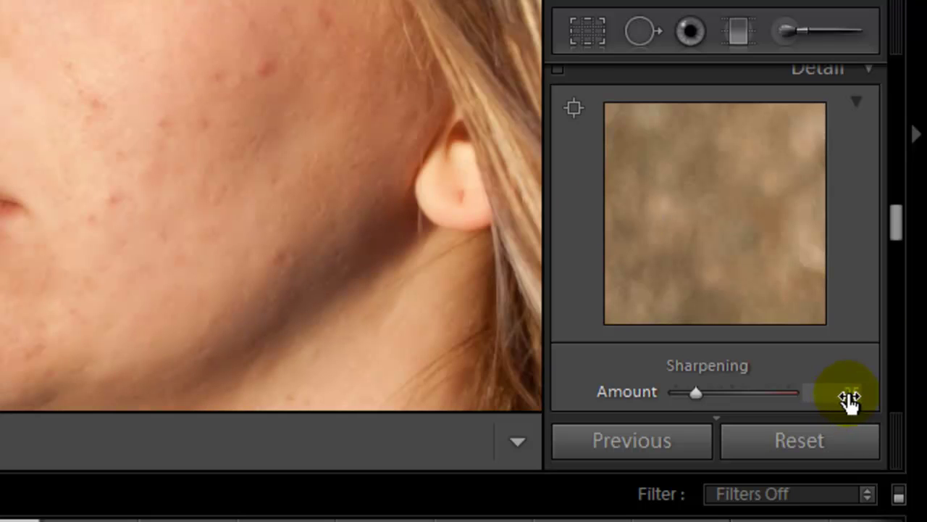
click(851, 392)
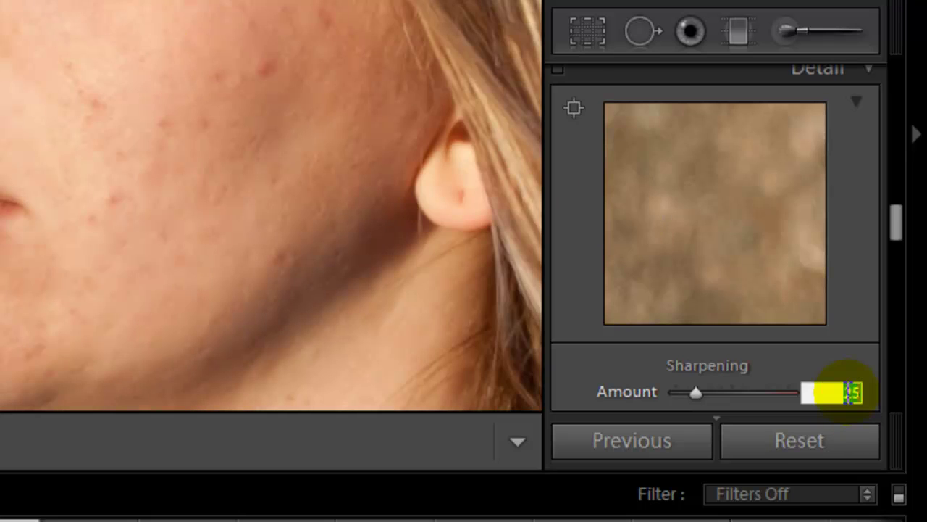
text(45)
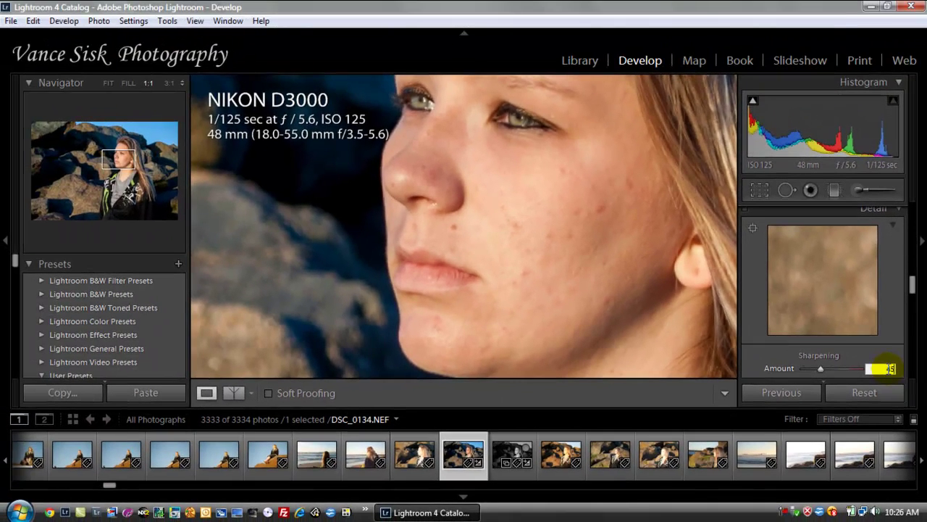
key(Tab)
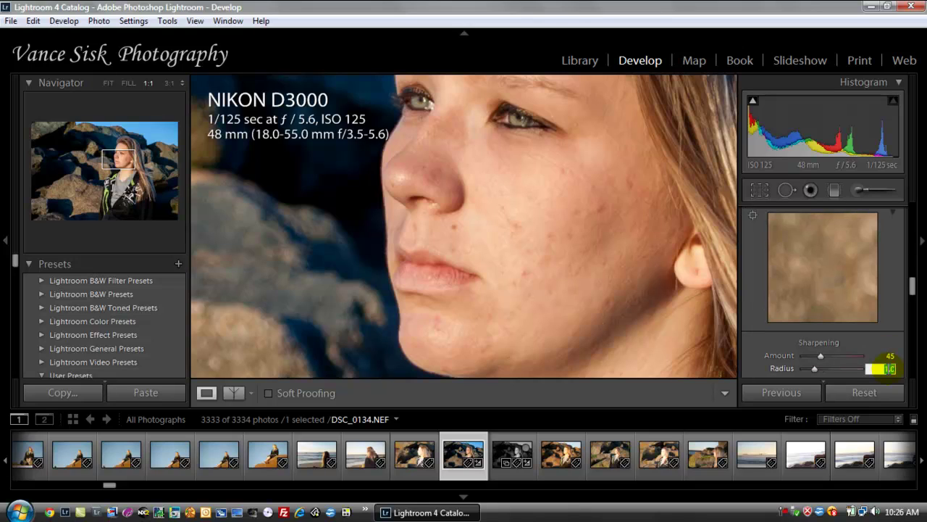
key(Tab)
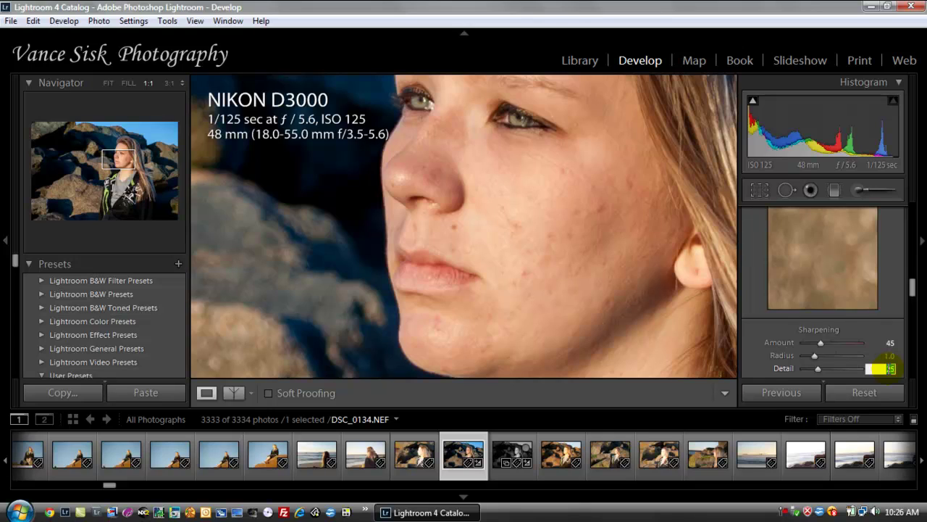
key(Tab)
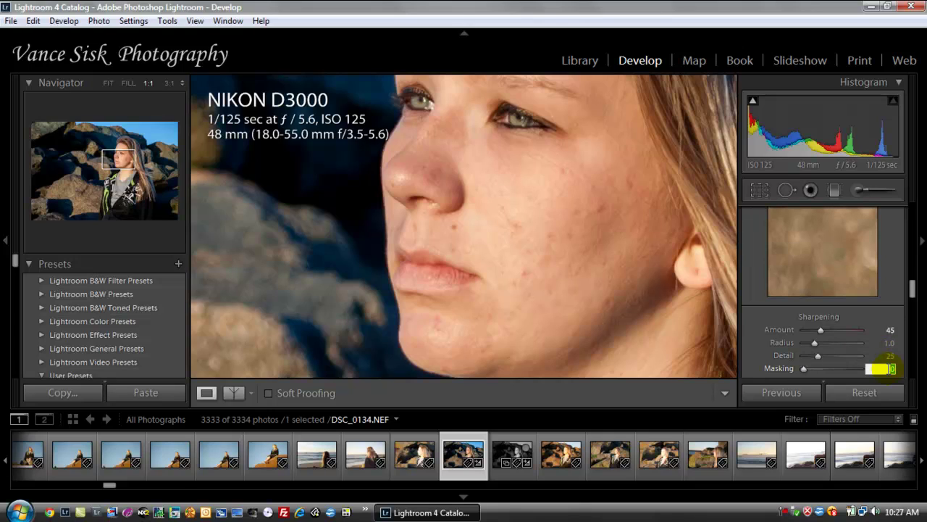
Set sharpening Masking to 25 and noise reduction to Luminance 40, Detail 100, Contrast 0, Color 25
text(25)
key(Tab)
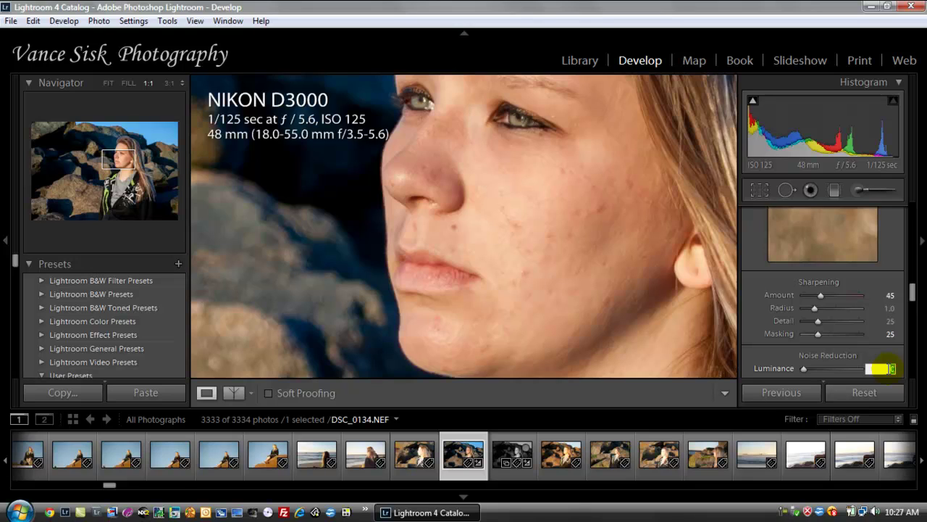
text(40)
key(Tab)
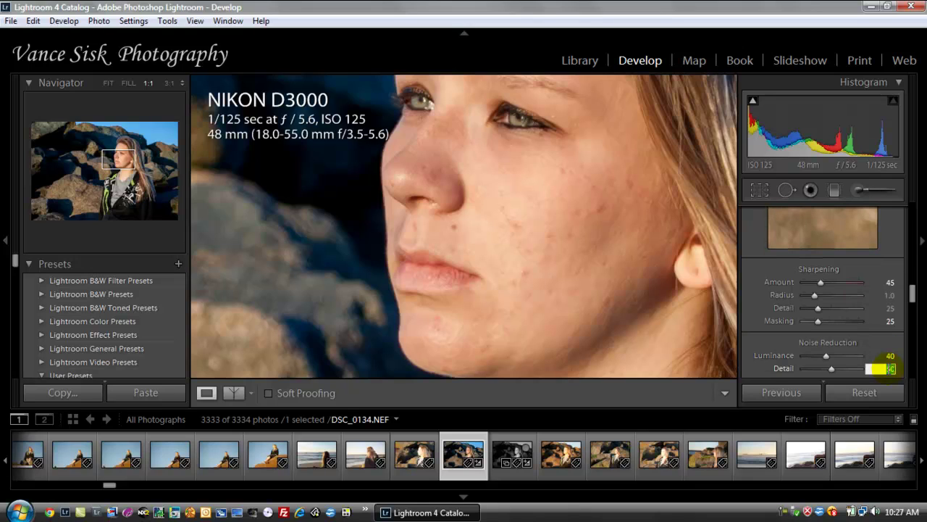
text(100)
key(Tab)
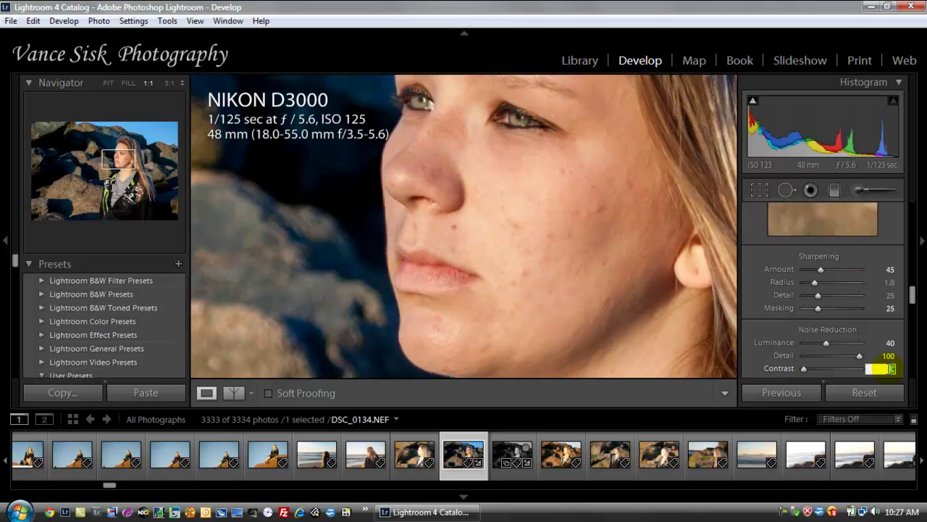
key(Tab)
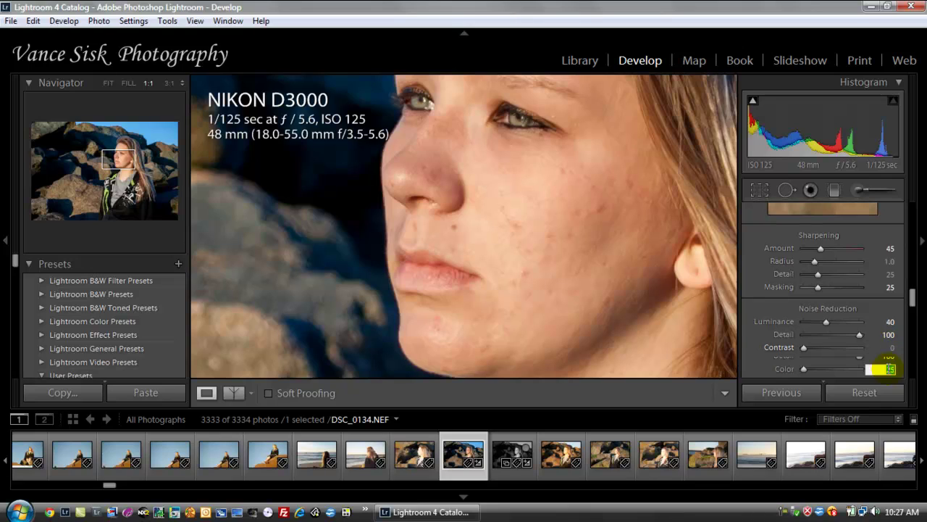
click(891, 368)
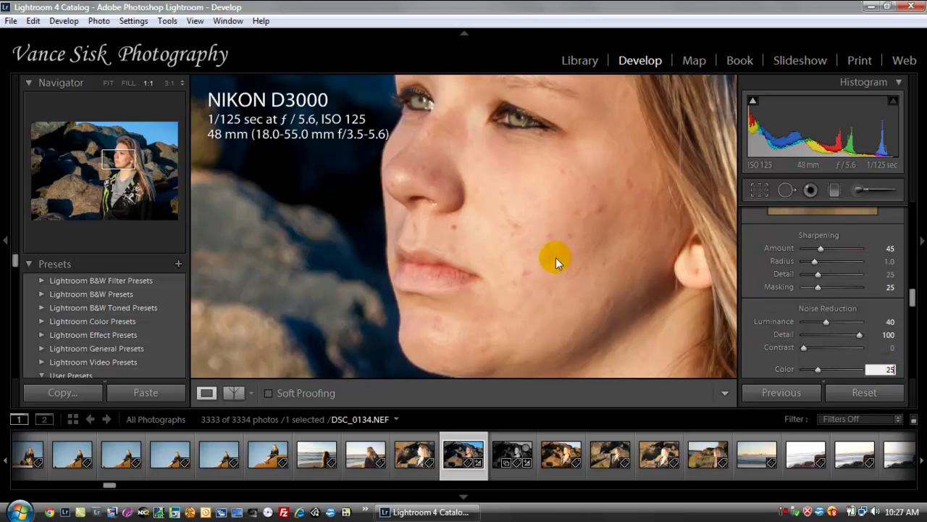
click(448, 208)
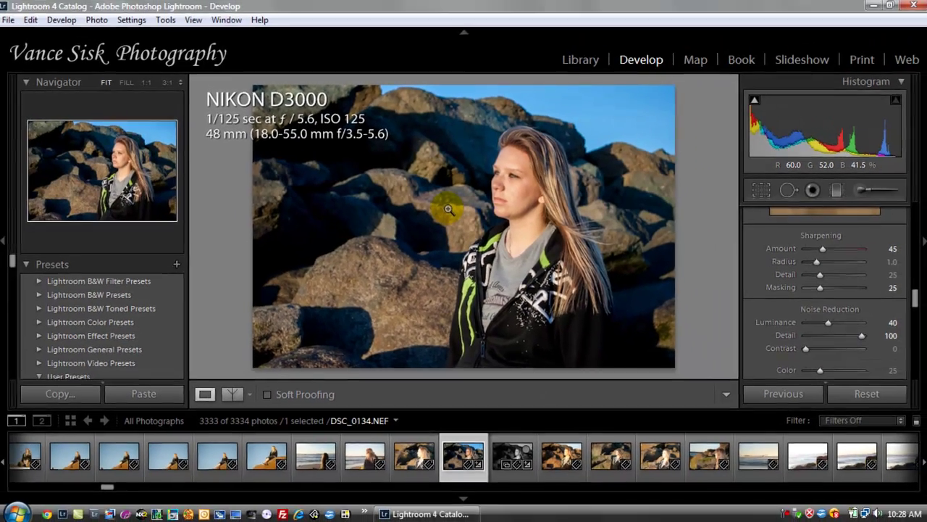
click(529, 204)
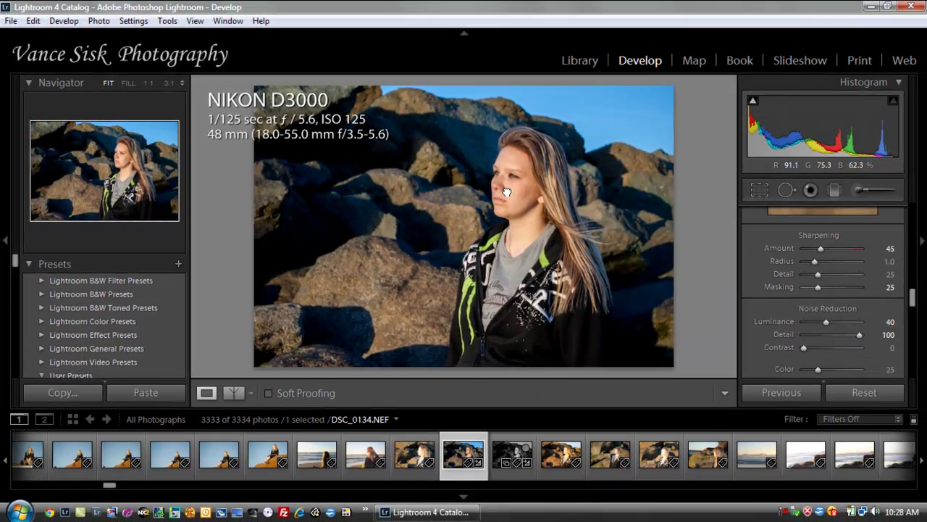
click(507, 191)
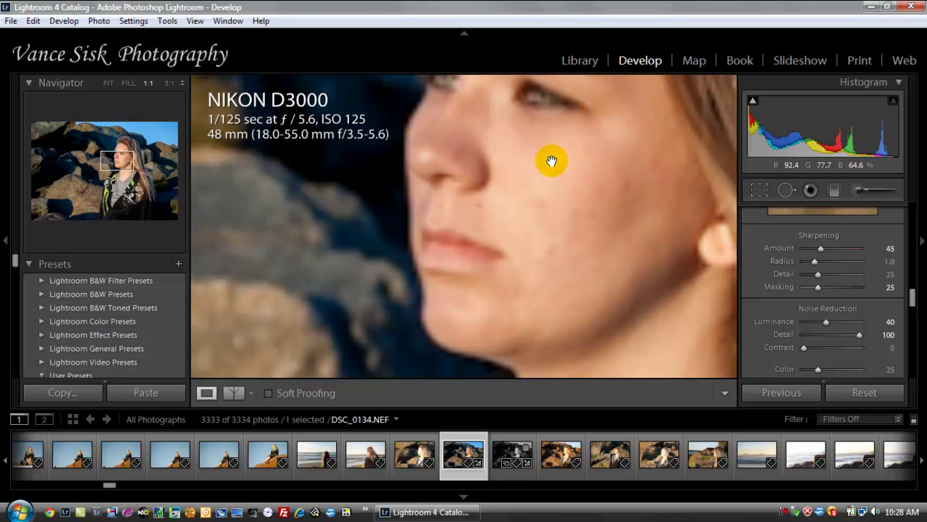
drag(551, 161, 503, 199)
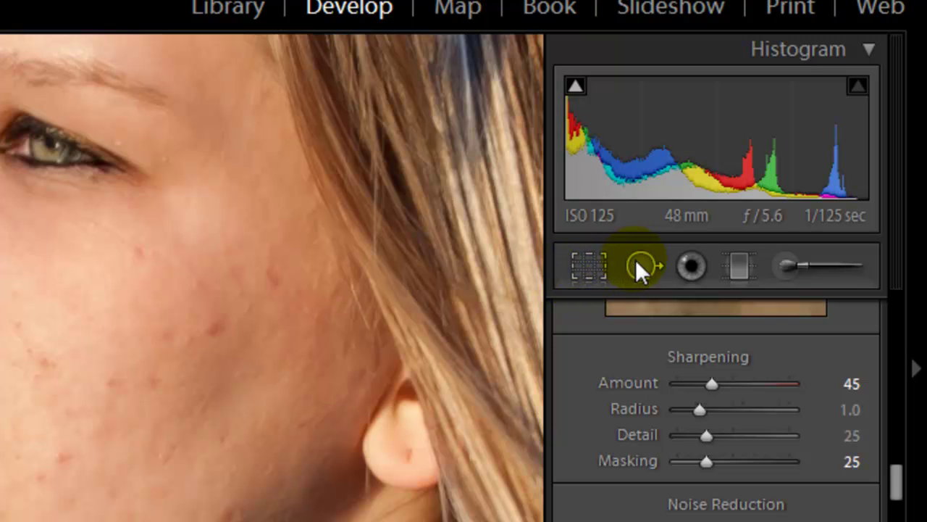
Choose the Spot Removal Heal brush at Size 22
click(636, 262)
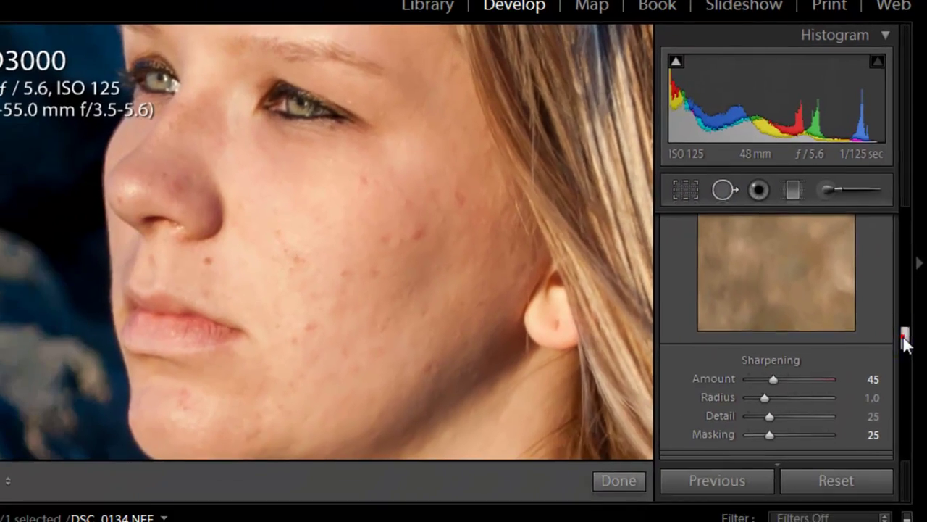
drag(896, 472, 898, 372)
drag(905, 261, 905, 210)
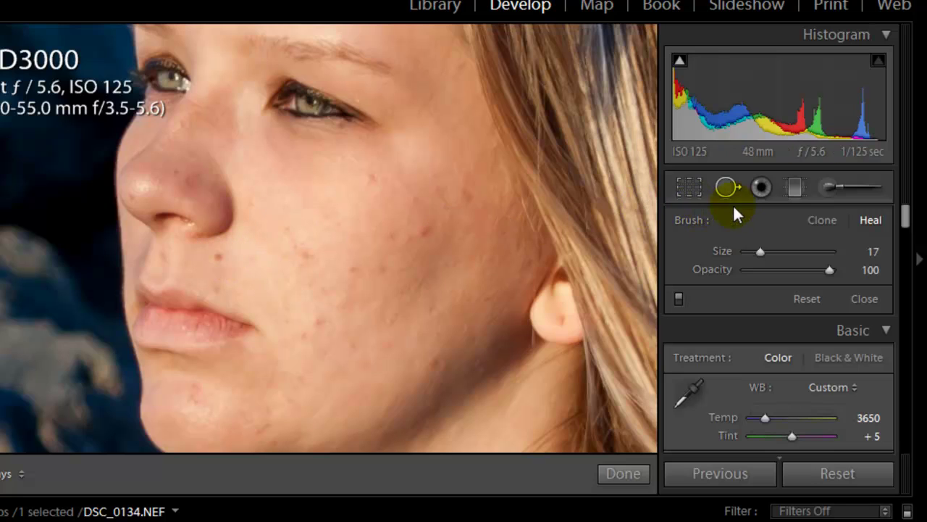
drag(758, 250, 761, 250)
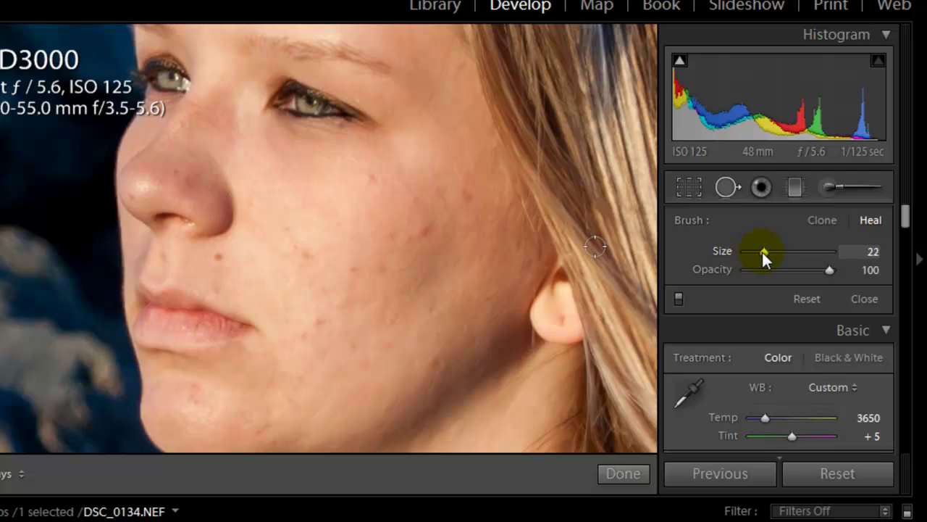
Heal the blemish above the upper lip and several blemishes across the cheek
click(216, 257)
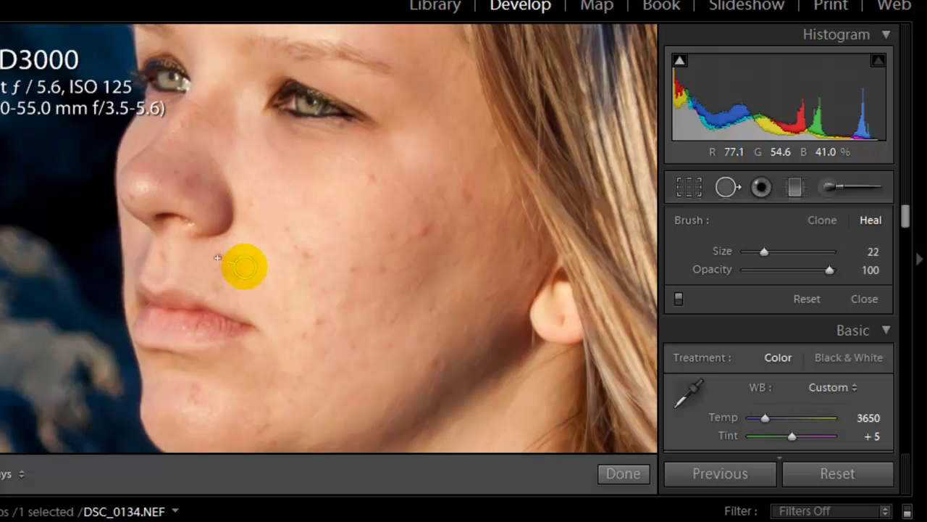
click(244, 269)
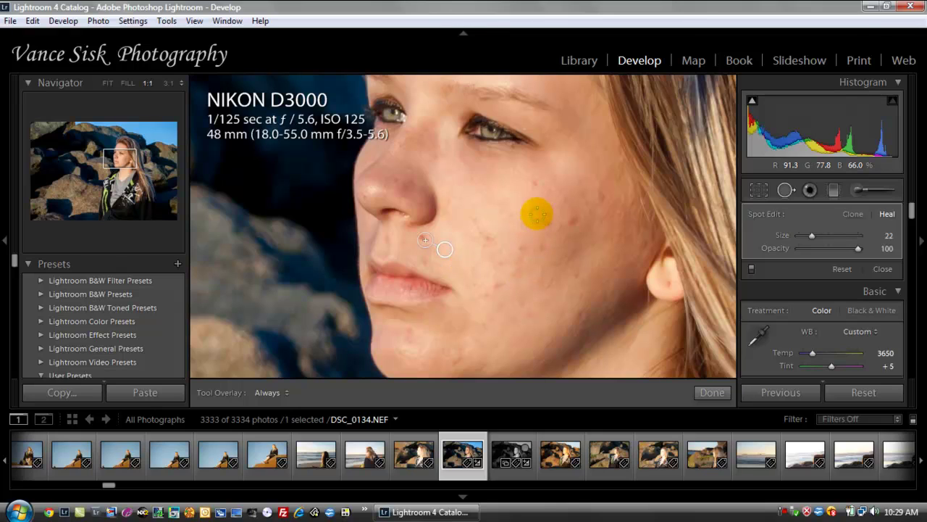
click(534, 183)
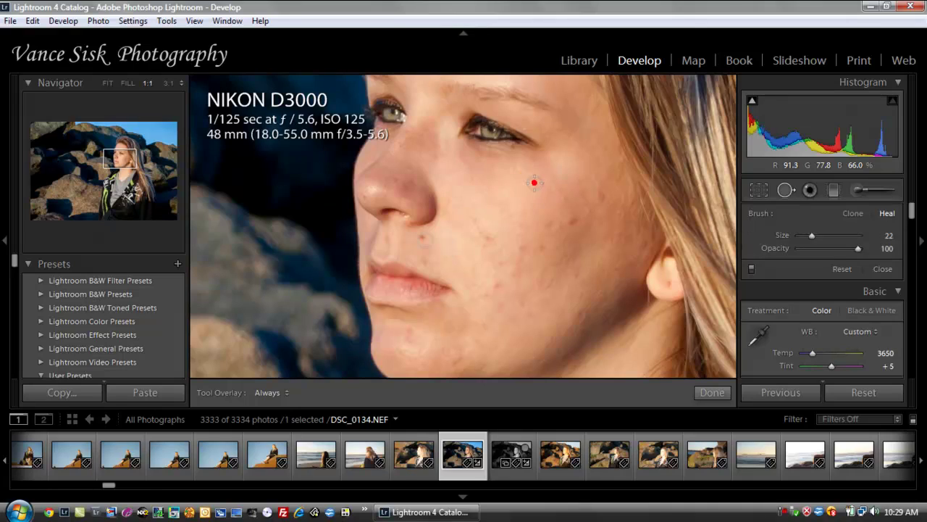
click(509, 186)
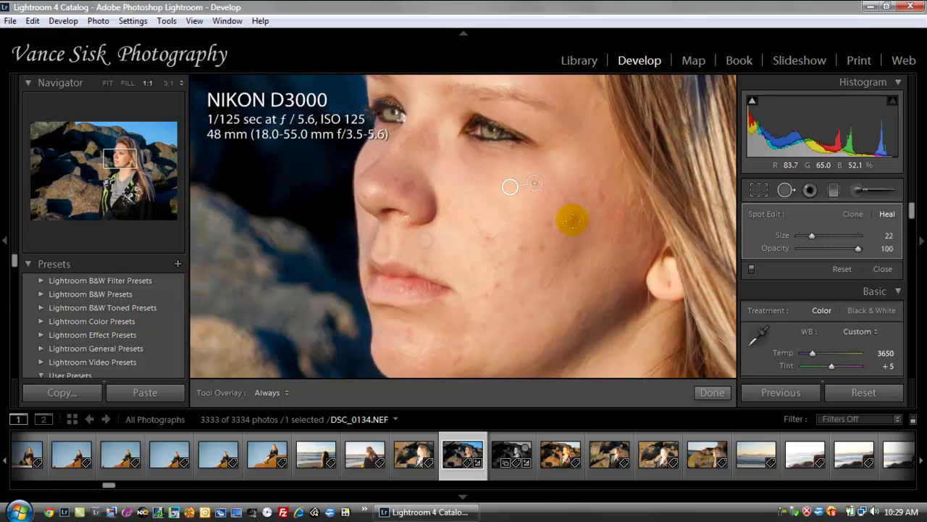
drag(572, 219, 554, 208)
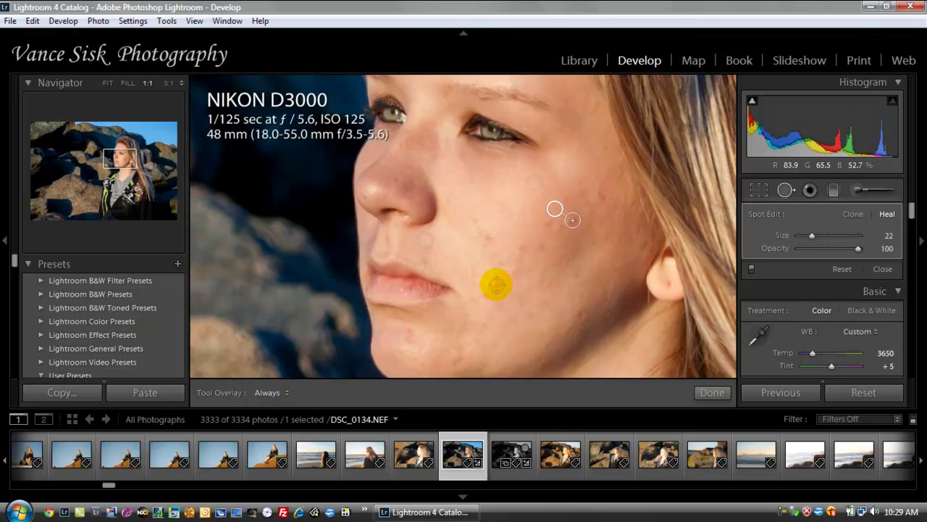
key(Escape)
click(518, 286)
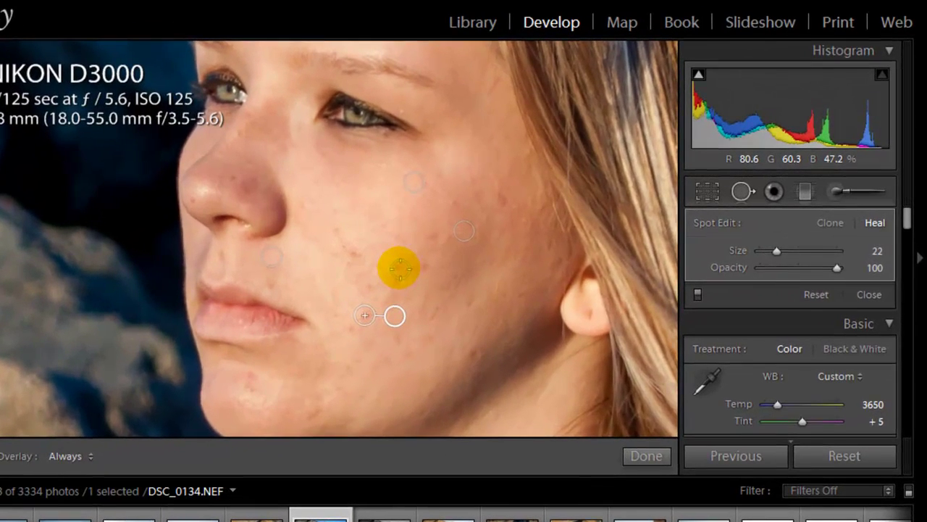
click(521, 250)
click(375, 275)
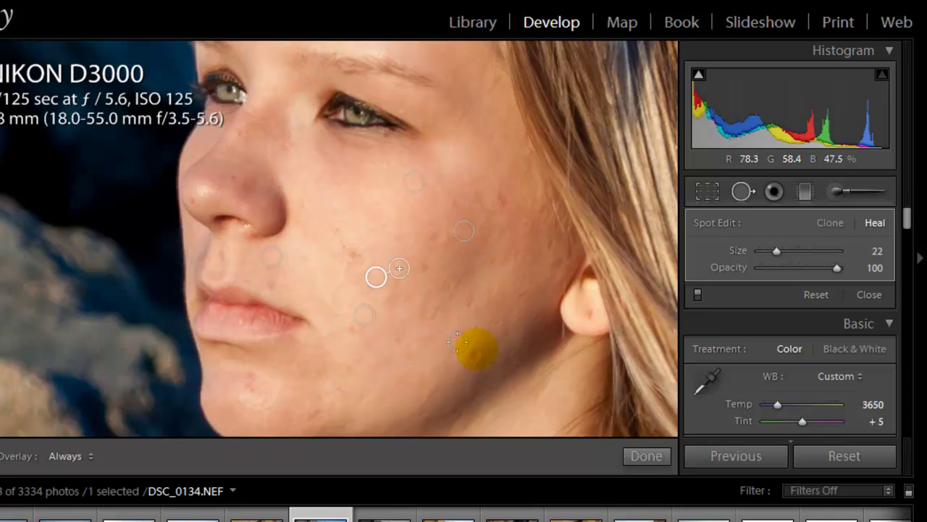
Shrink the heal brush to Size 13 and heal the blemish on the side of the nose
click(637, 454)
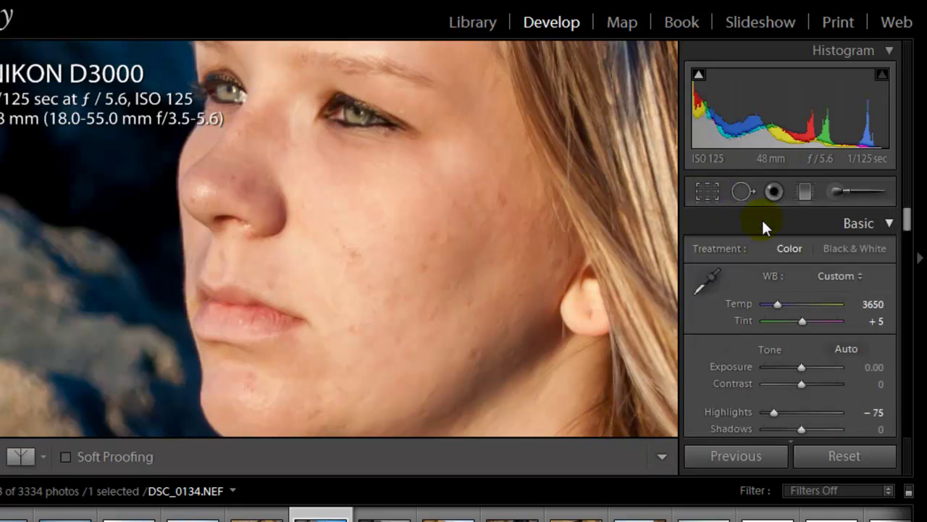
click(743, 191)
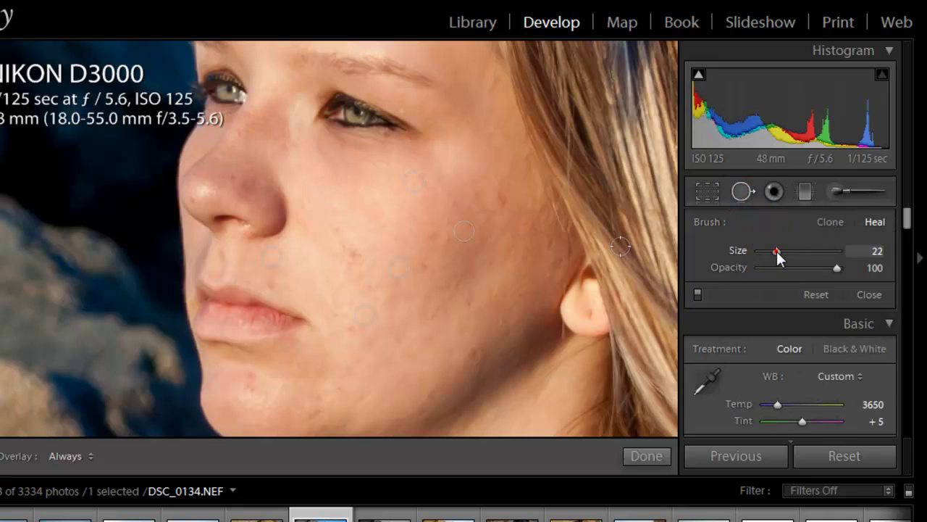
drag(776, 250, 770, 251)
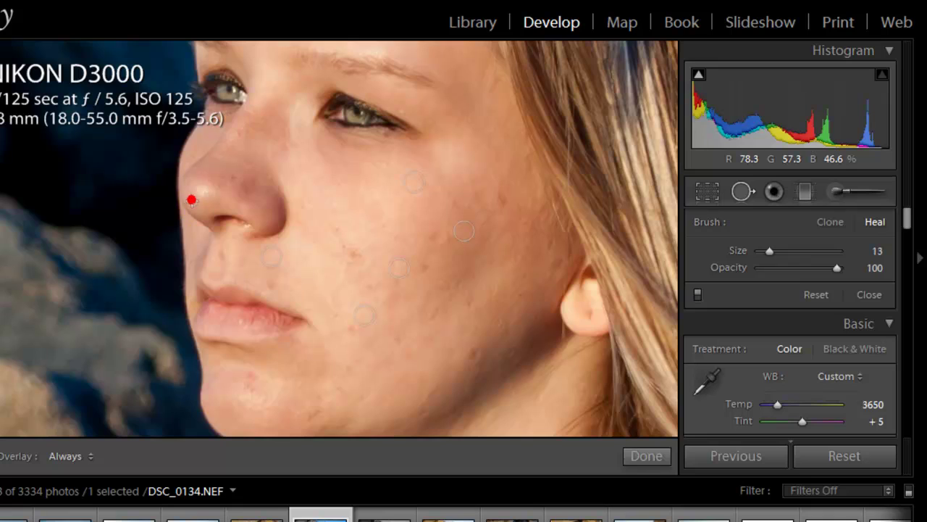
click(202, 190)
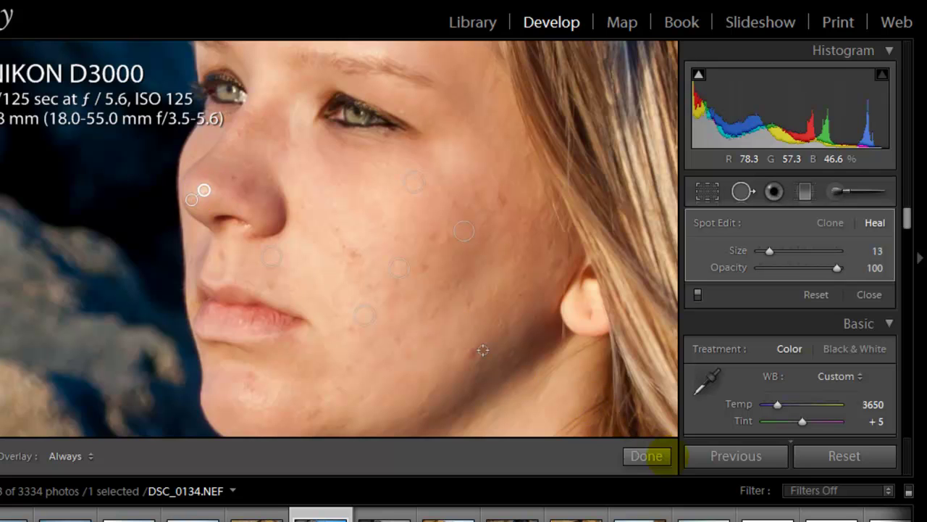
Close Spot Removal, then zoom the face back to a 1:1 close-up and pan over it
click(653, 458)
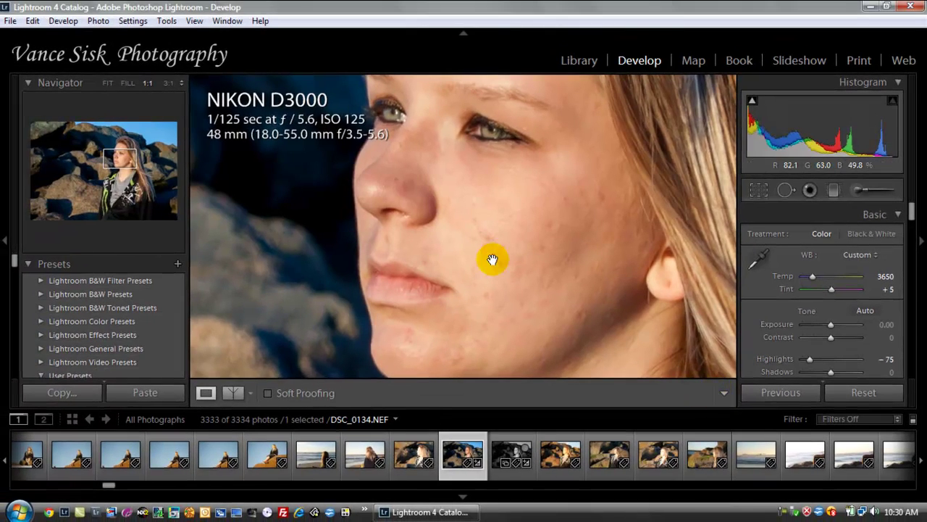
click(492, 259)
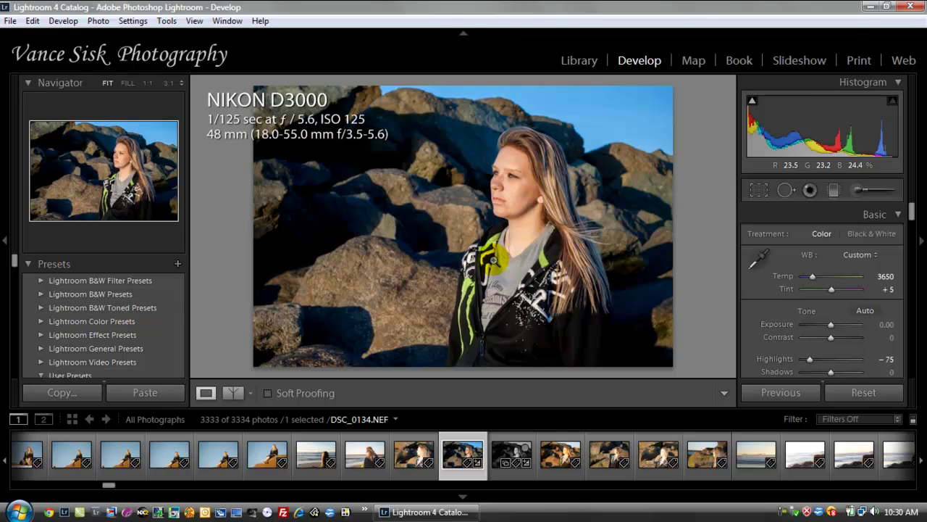
click(509, 194)
drag(527, 166, 466, 249)
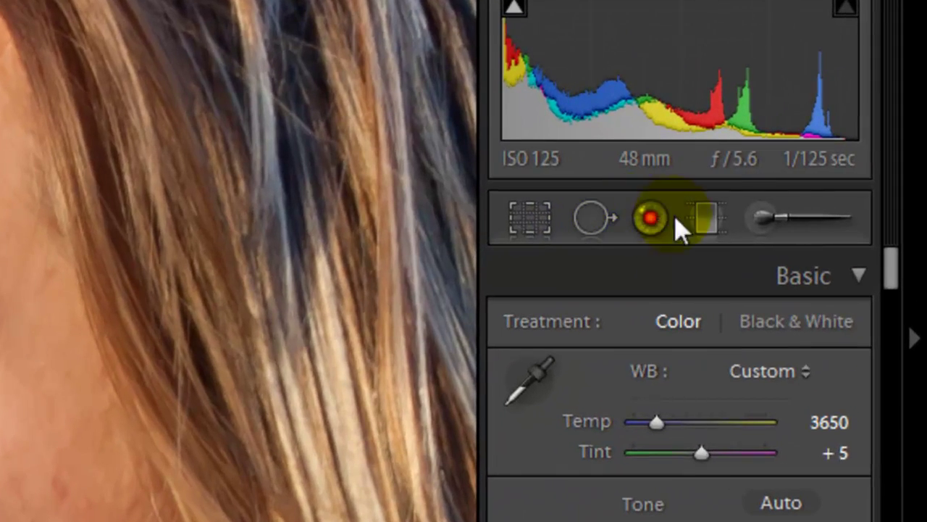
Choose the Adjustment Brush with the Soften Skin effect preset (Clarity -100)
click(763, 221)
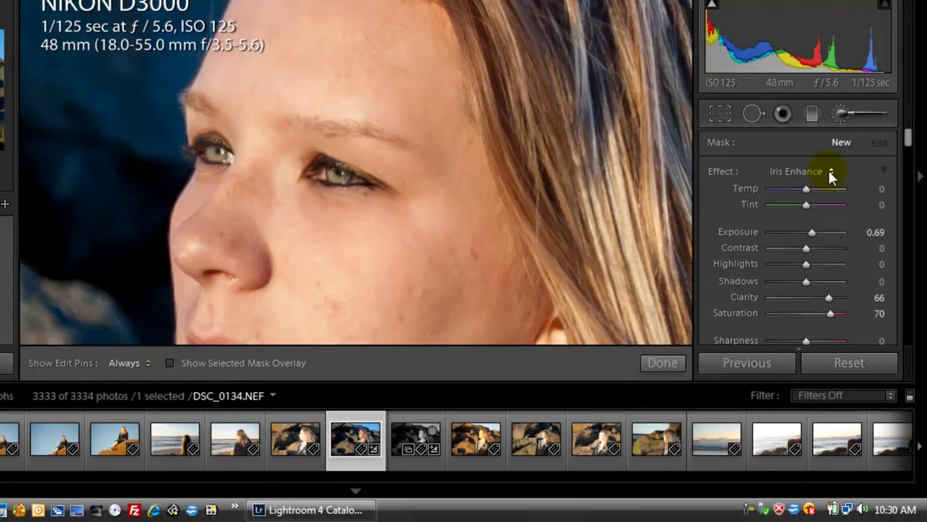
click(831, 172)
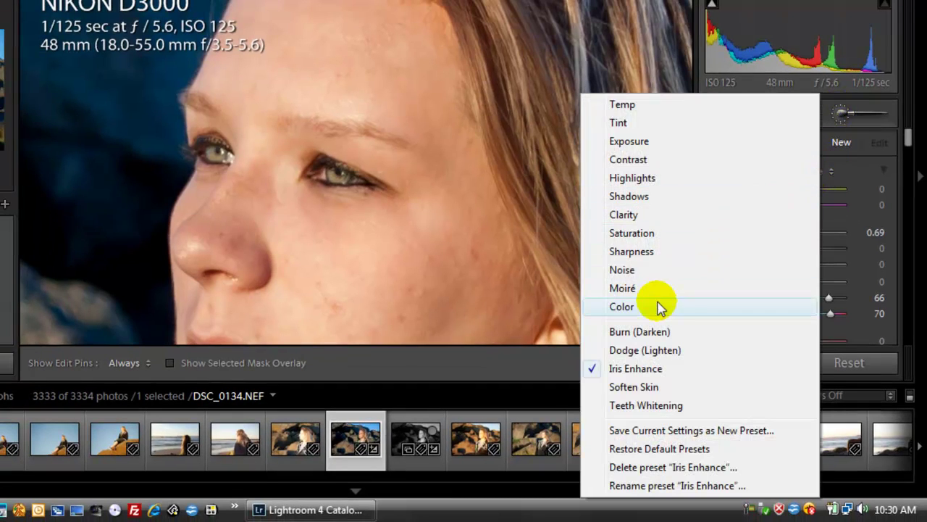
click(596, 386)
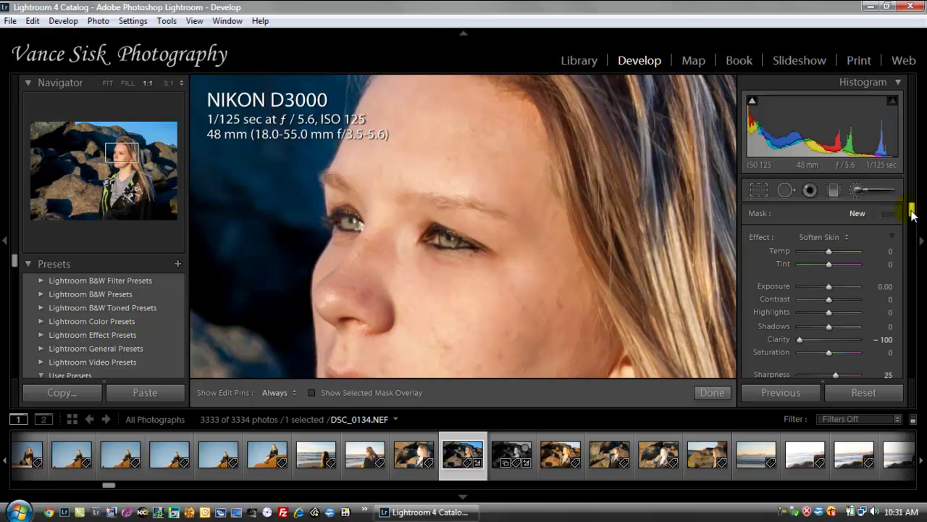
drag(912, 212, 911, 226)
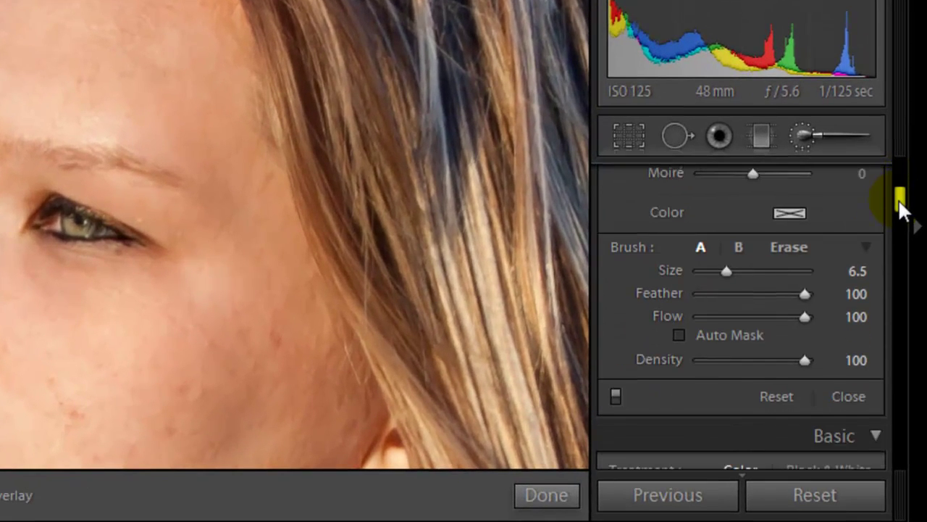
click(721, 271)
Paint Soften Skin at brush Size 10.4 over the forehead, nose and cheek
drag(724, 270, 732, 271)
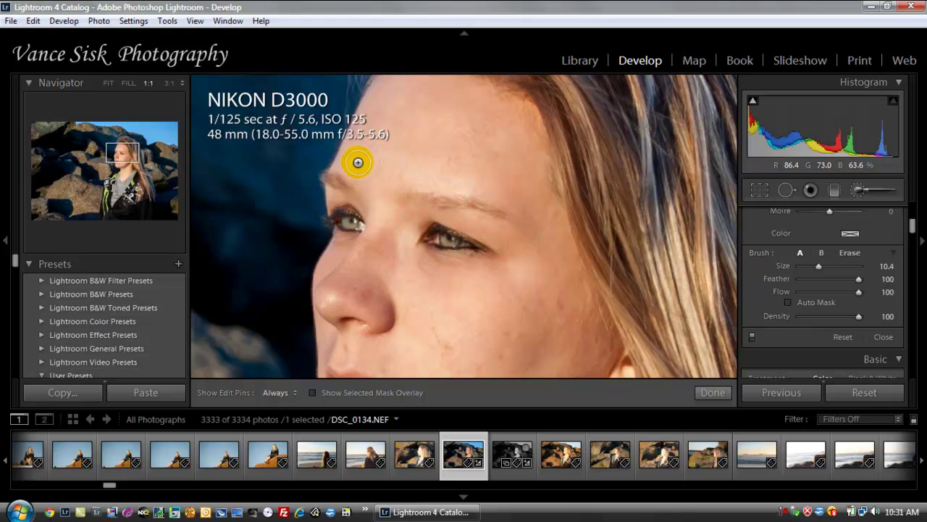
key(h)
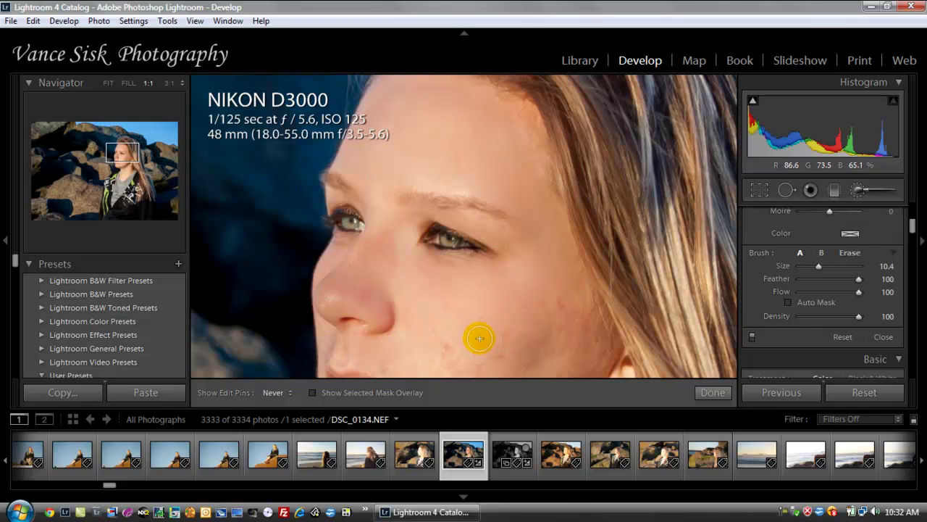
key(h)
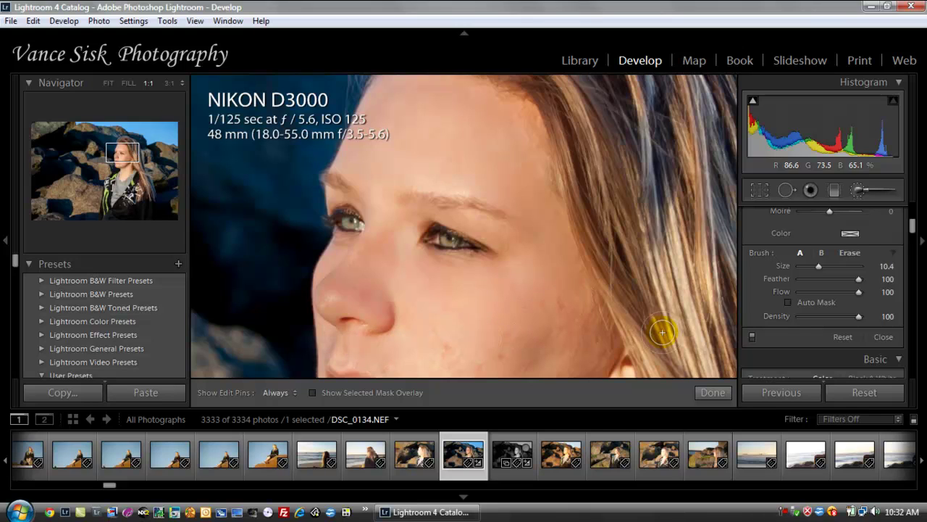
Apply the current strokes, pan up, and paint a new Soften Skin stroke over the lower cheek
click(721, 396)
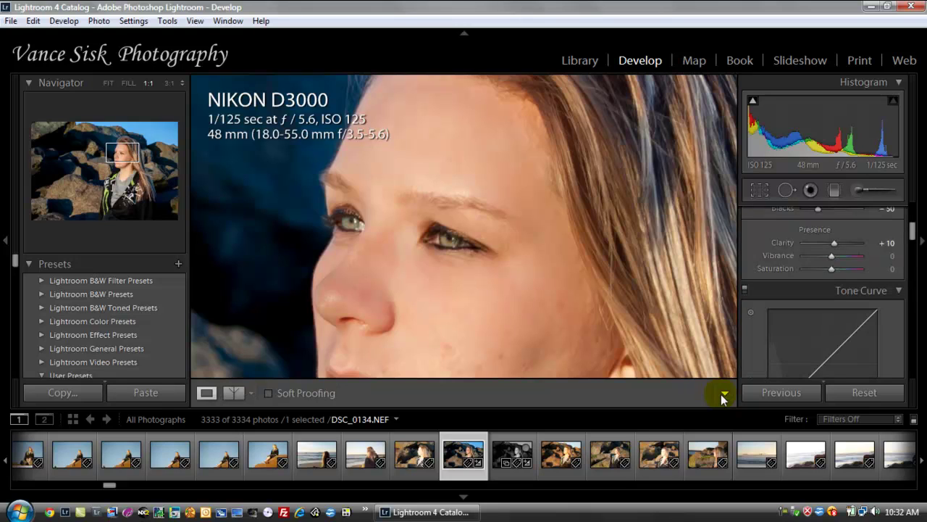
drag(497, 283, 484, 157)
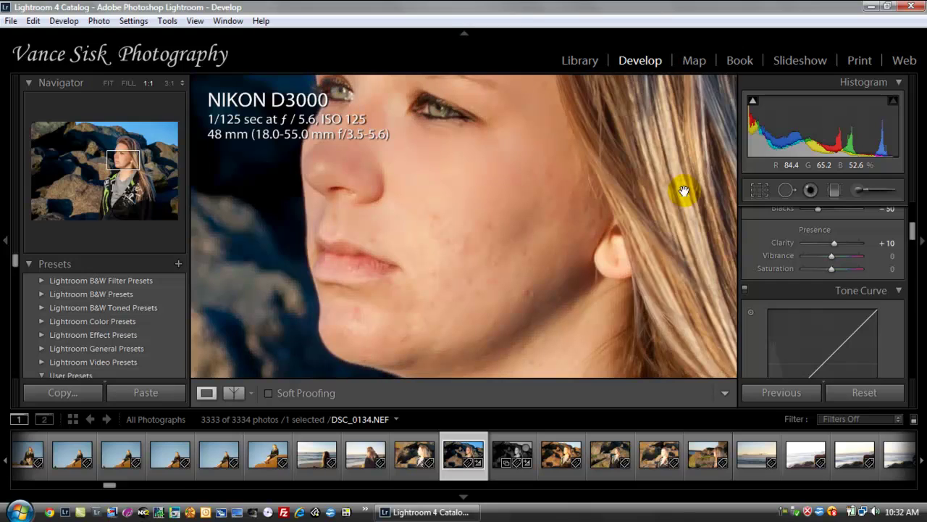
click(856, 191)
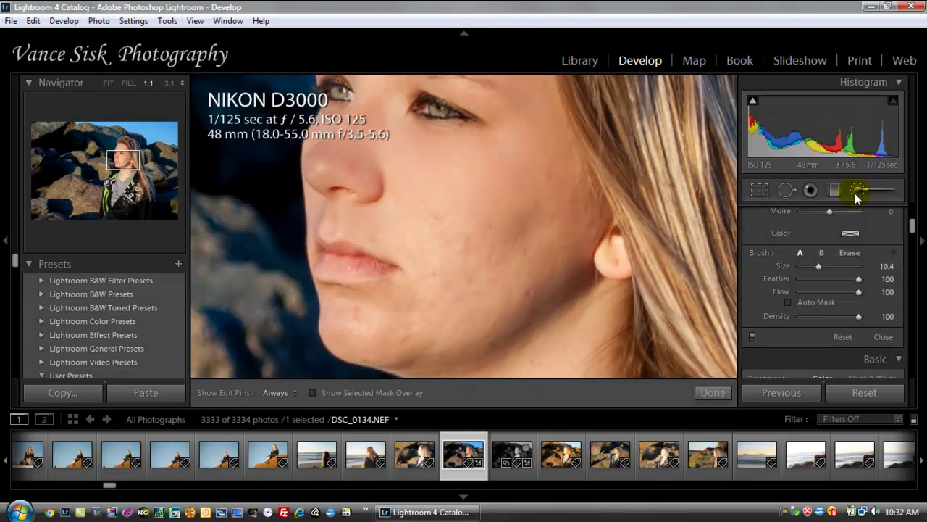
drag(912, 226, 915, 210)
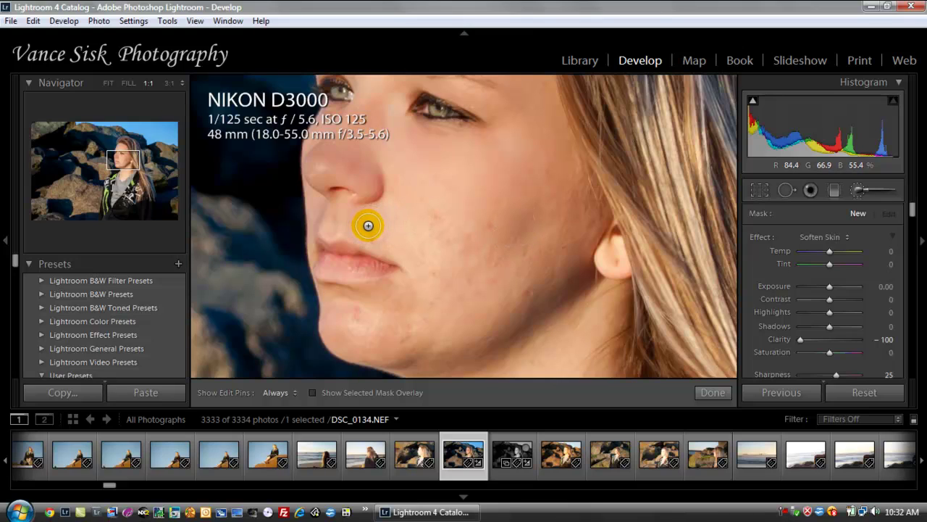
key(h)
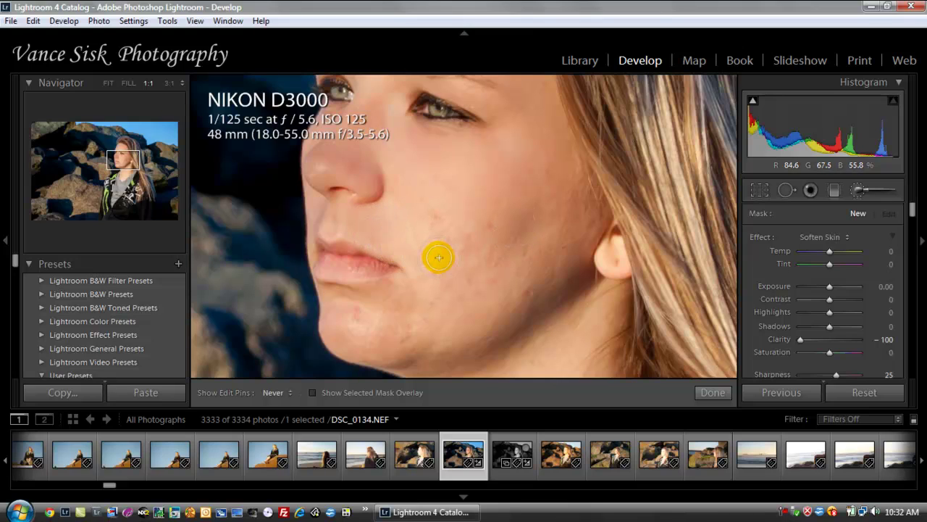
mouse_move(439, 257)
mouse_down()
mouse_move(413, 229)
mouse_move(453, 244)
mouse_move(431, 218)
mouse_move(484, 252)
mouse_move(438, 265)
mouse_move(436, 256)
mouse_move(489, 221)
mouse_move(462, 269)
mouse_move(539, 201)
mouse_move(565, 195)
mouse_move(568, 215)
mouse_move(582, 202)
mouse_move(585, 209)
mouse_move(564, 259)
mouse_move(497, 284)
mouse_move(550, 240)
mouse_move(425, 310)
mouse_move(339, 303)
mouse_move(338, 329)
mouse_move(413, 354)
mouse_move(332, 302)
mouse_move(434, 342)
mouse_move(419, 344)
mouse_move(428, 349)
mouse_move(563, 289)
mouse_move(509, 321)
mouse_move(575, 300)
mouse_move(547, 336)
mouse_move(608, 306)
mouse_move(592, 365)
mouse_move(488, 369)
mouse_move(434, 347)
mouse_move(539, 348)
mouse_move(578, 295)
mouse_move(509, 312)
mouse_move(556, 281)
mouse_move(572, 298)
mouse_up()
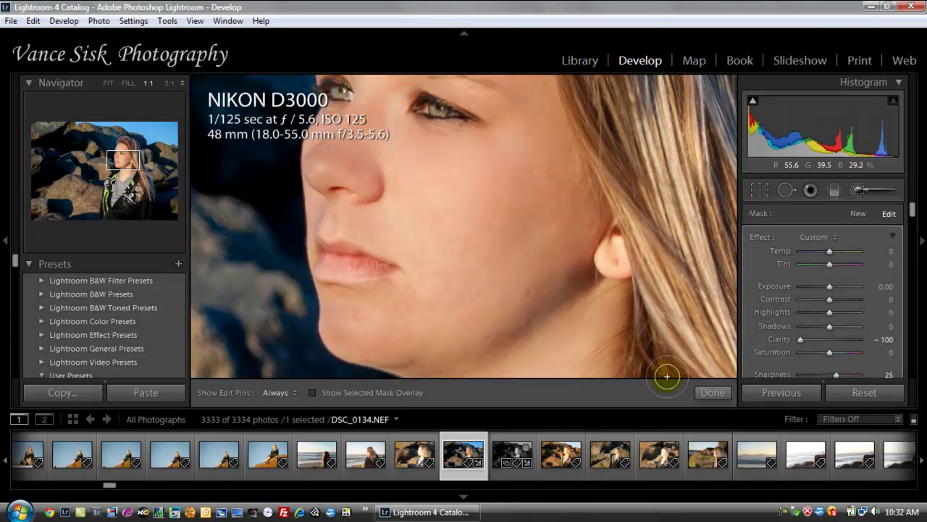
Apply the cheek strokes, zoom out to Fit, then zoom to 1:1 on the neck
click(710, 392)
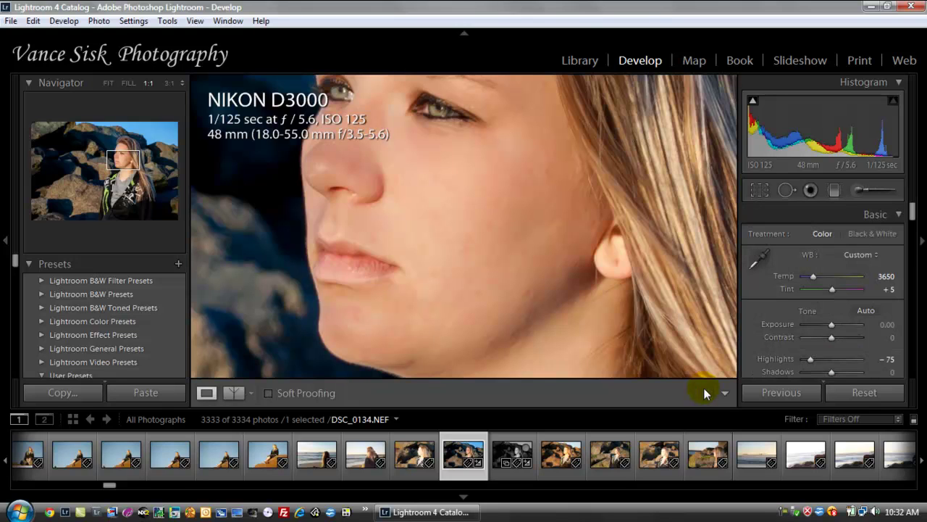
click(472, 243)
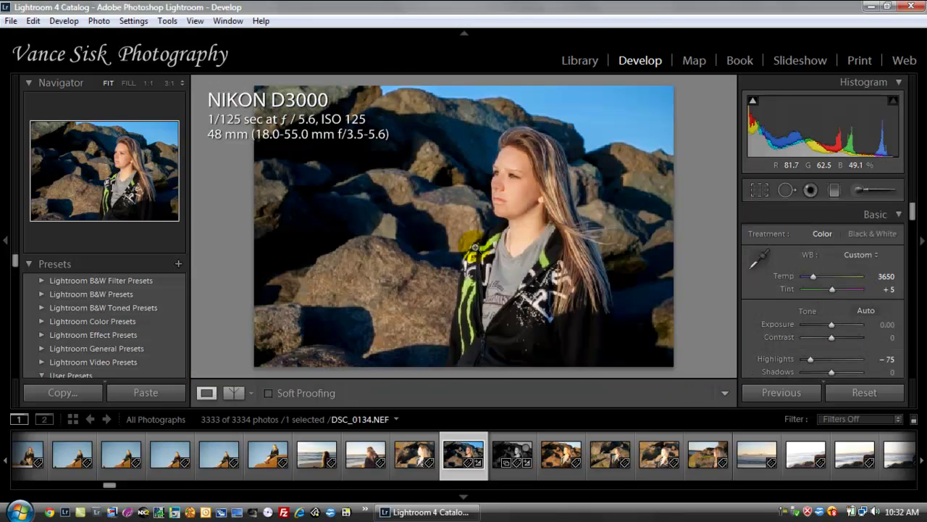
drag(520, 211, 447, 189)
click(513, 197)
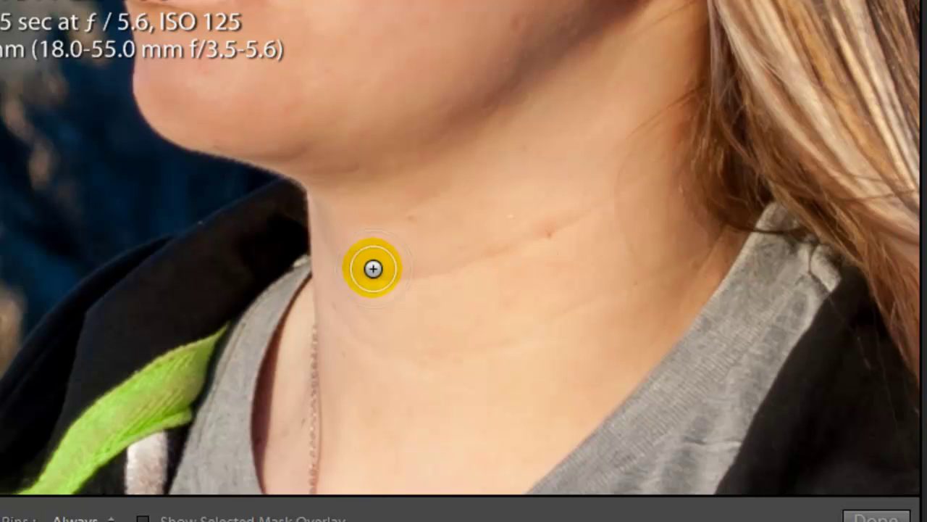
Hide the edit pins and paint a Soften Skin stroke across the neck
key(h)
click(343, 263)
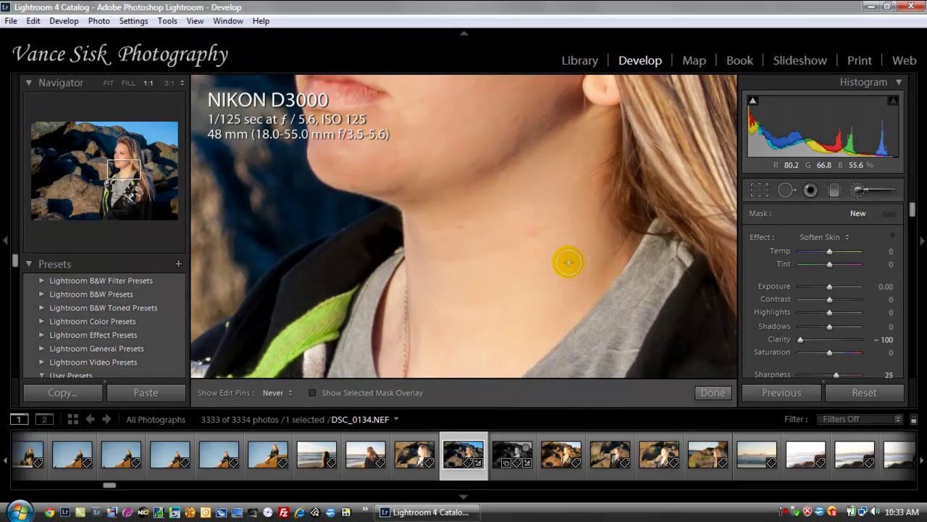
Show the pins, close the Adjustment Brush with Done, and zoom out to Fit
key(h)
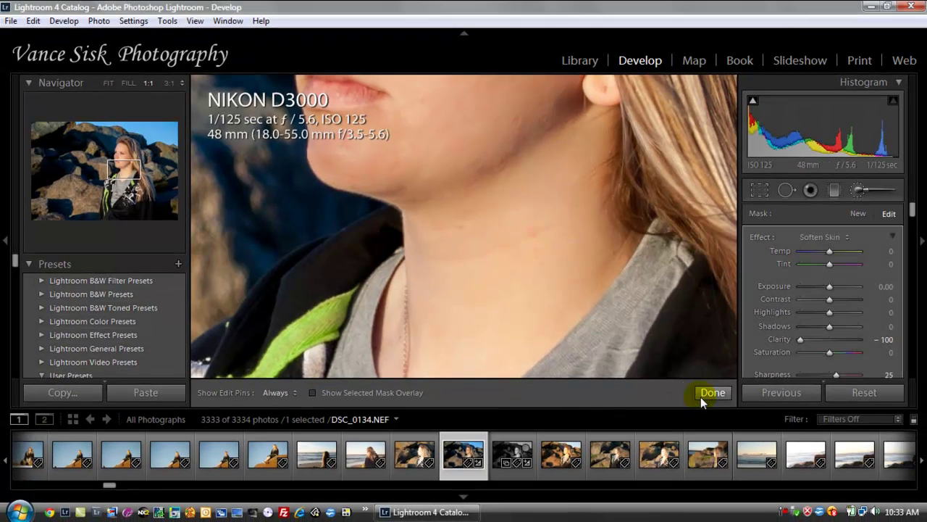
click(712, 393)
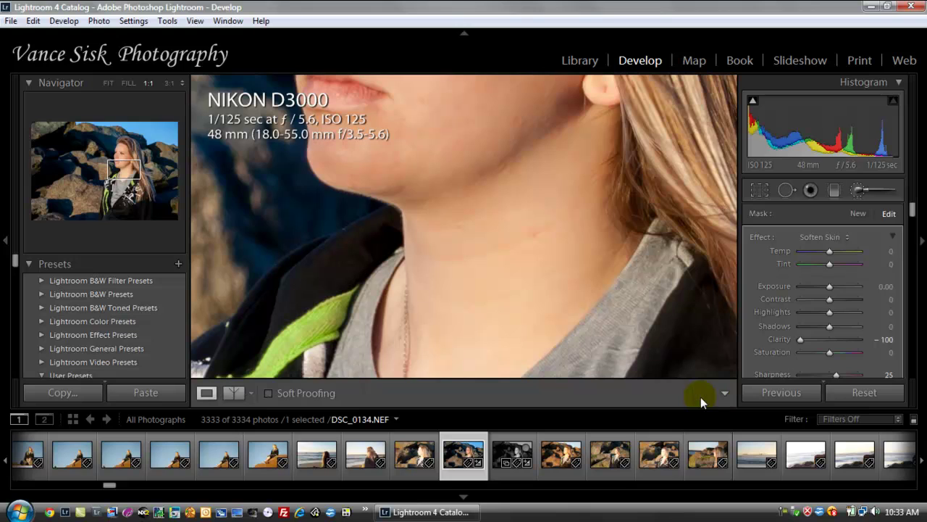
click(481, 222)
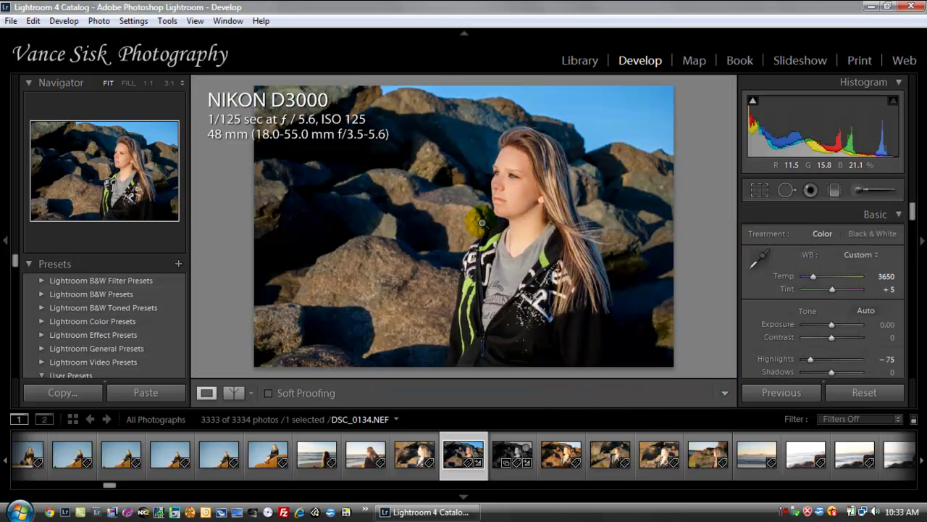